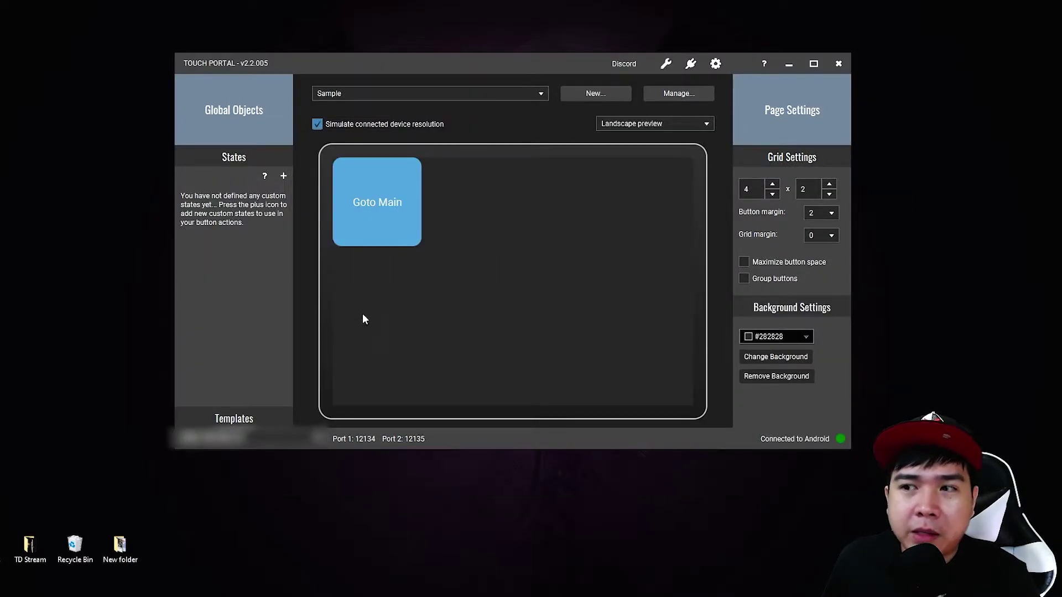
Inspect the press action assigned to the Goto Main button and close its editor without saving.
{"action": "left_click", "coordinate": [380, 203]}
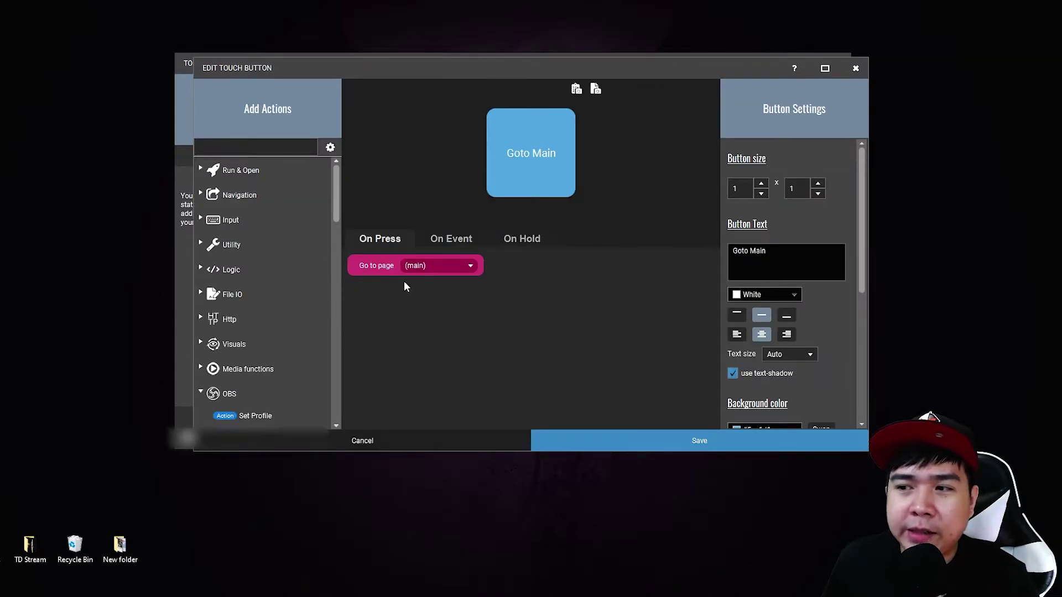
{"action": "left_click", "coordinate": [480, 440]}
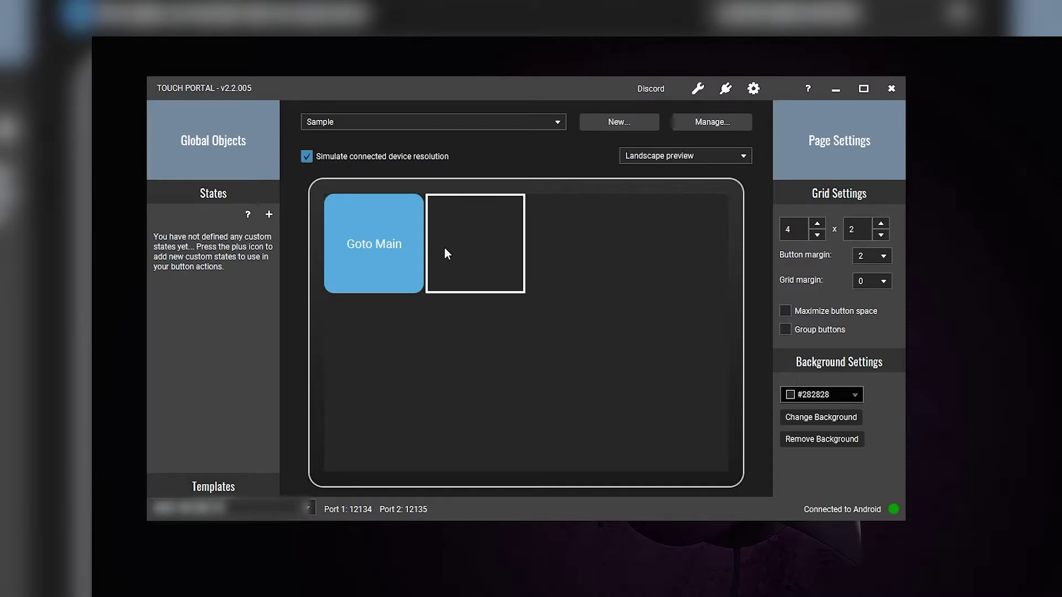
View the list of available pages and the naming prompt for a new page.
{"action": "left_click", "coordinate": [554, 125]}
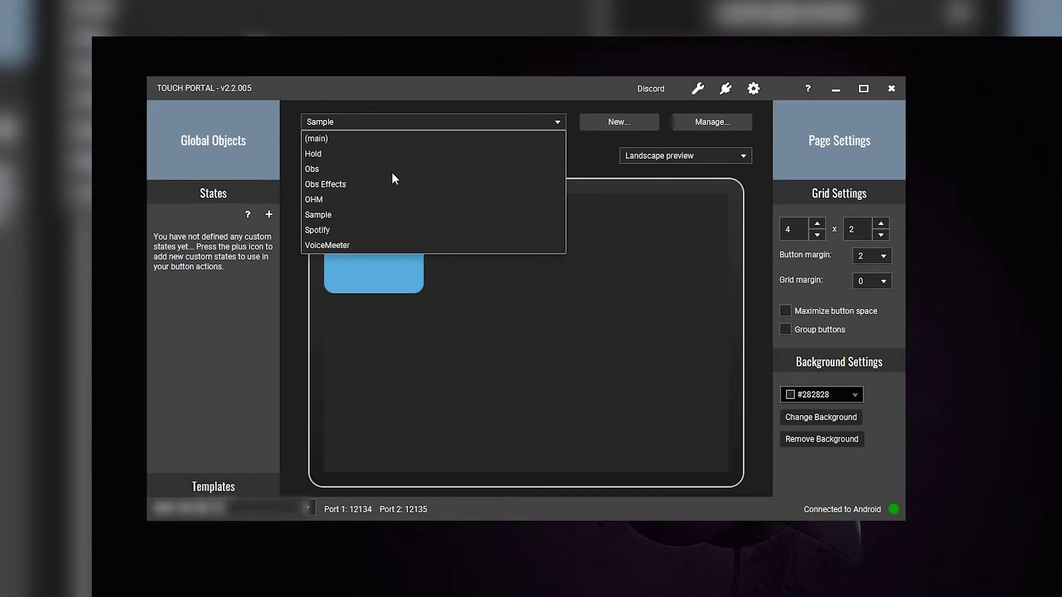
{"action": "left_click", "coordinate": [453, 96]}
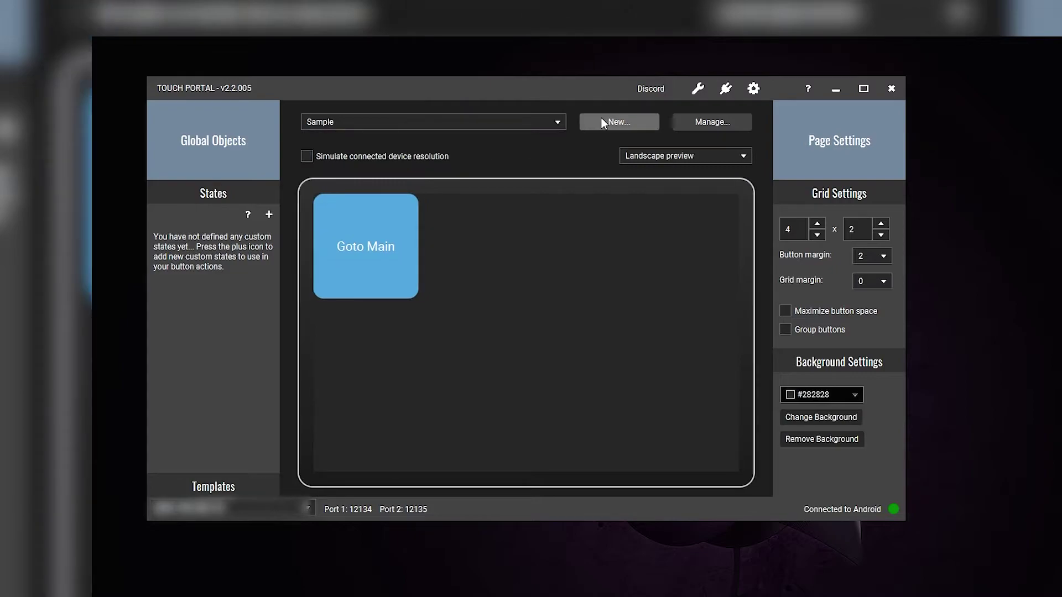
{"action": "left_click", "coordinate": [601, 119]}
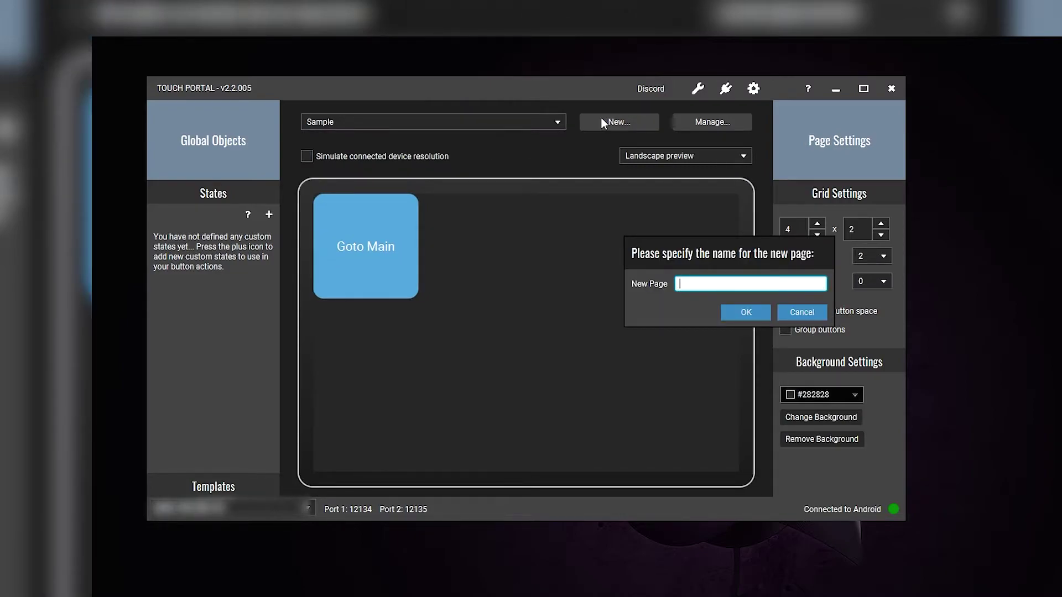
{"action": "left_click", "coordinate": [748, 315]}
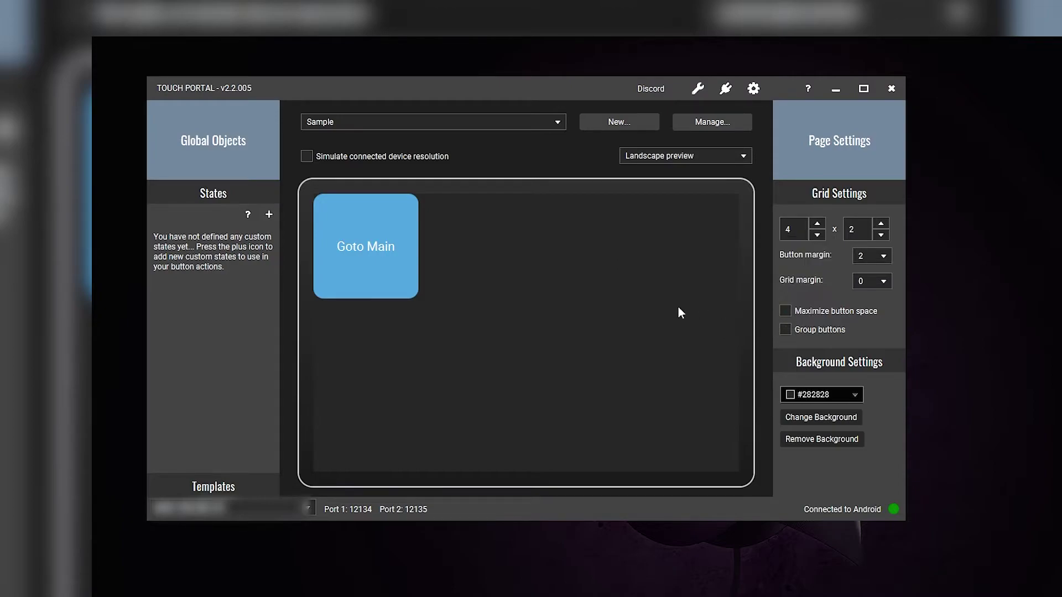
Examine the page management options and the file chooser for importing a page, without importing anything.
{"action": "left_click", "coordinate": [718, 123]}
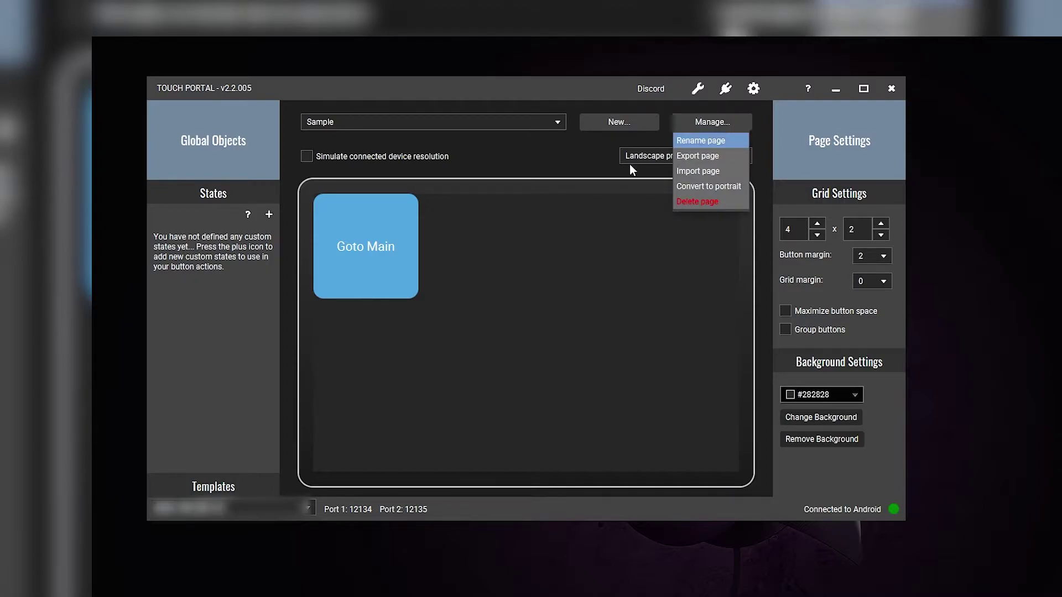
{"action": "left_click", "coordinate": [720, 176]}
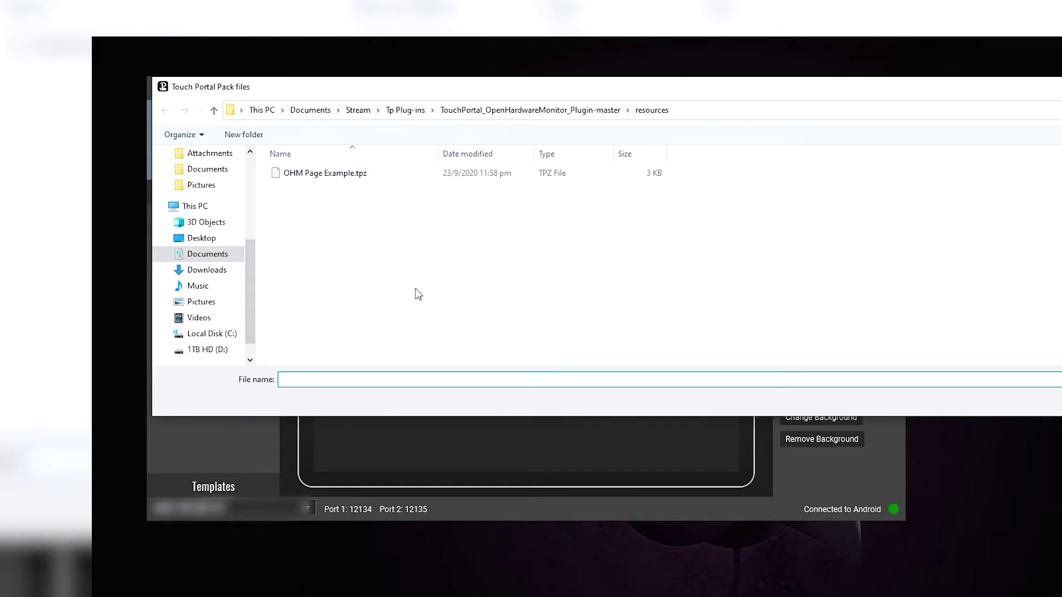
{"action": "key", "text": "Escape"}
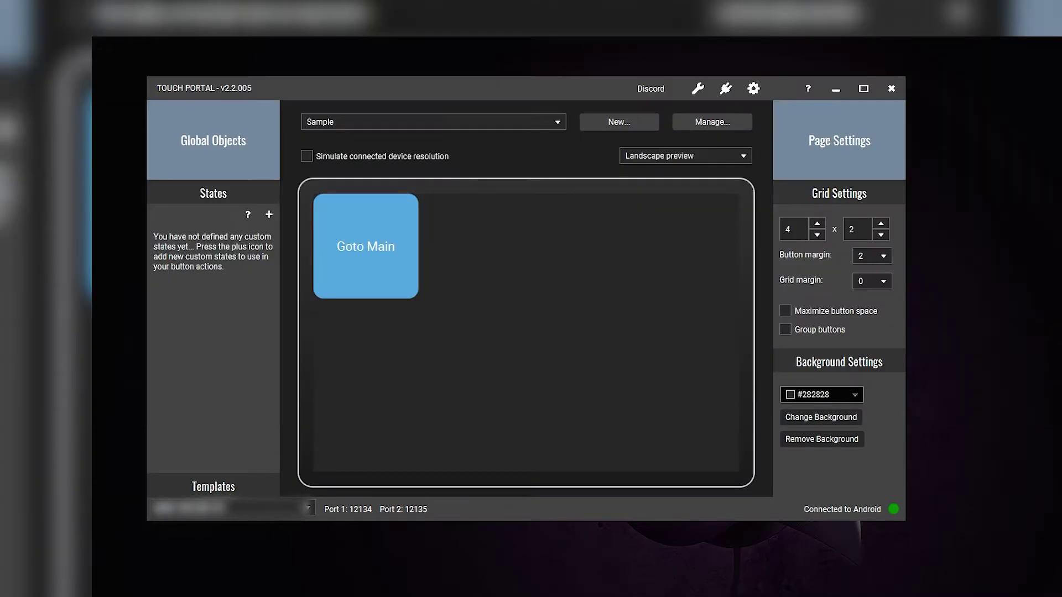
{"action": "left_click", "coordinate": [729, 122]}
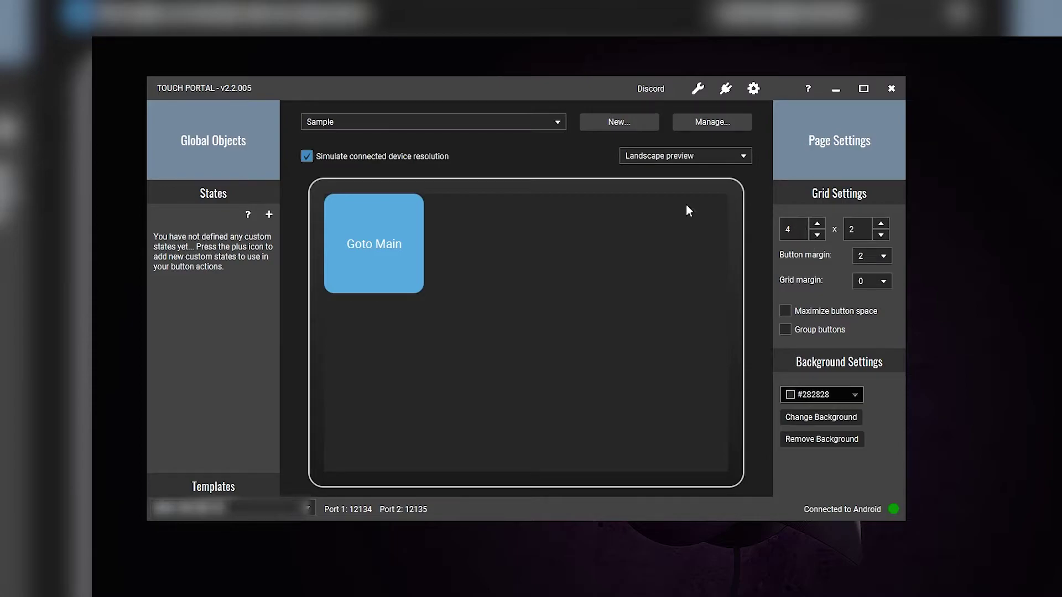
Try a 4 x 3 button grid on the Sample page and return it to 4 x 2.
{"action": "double_click", "coordinate": [794, 223]}
{"action": "left_click", "coordinate": [846, 224]}
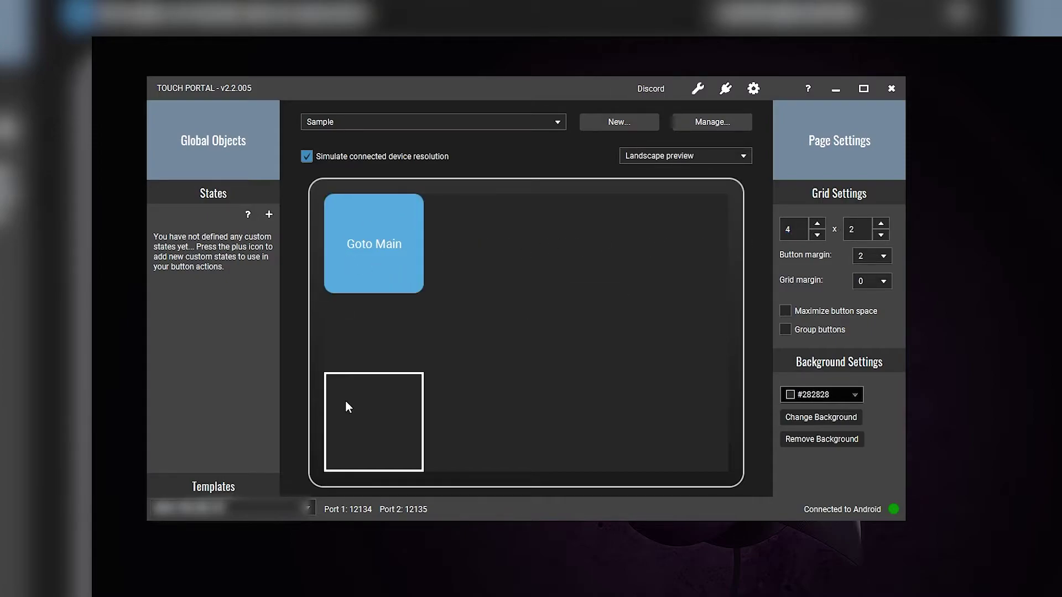
{"action": "left_click", "coordinate": [881, 223]}
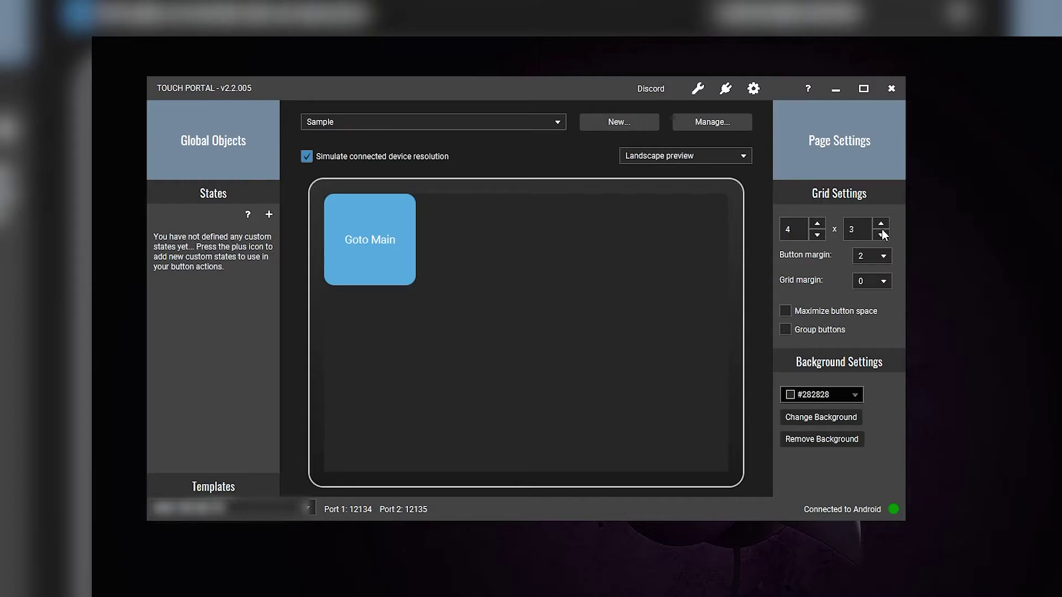
{"action": "left_click", "coordinate": [881, 235]}
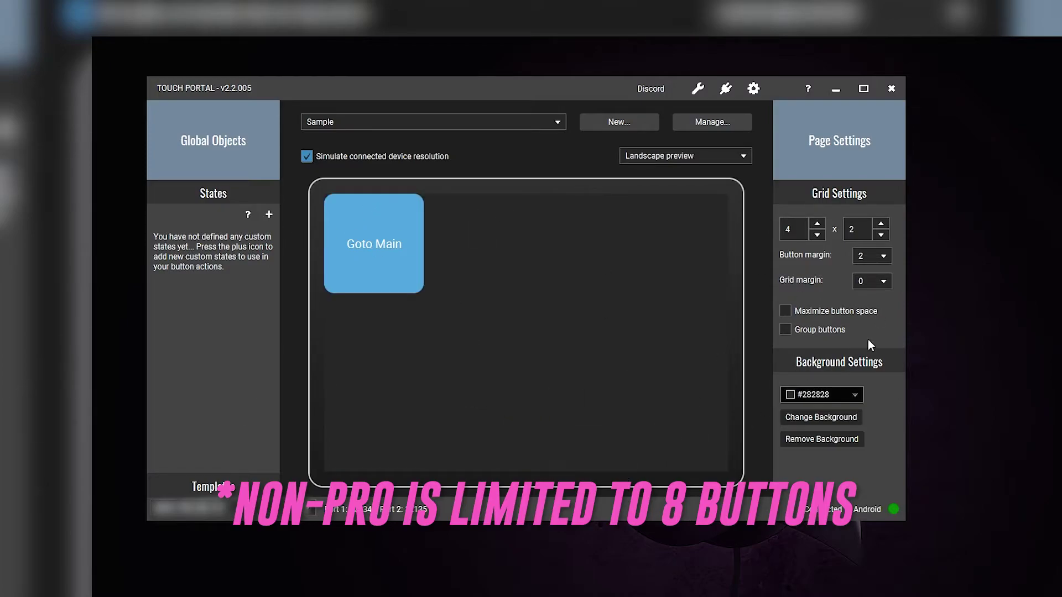
Set the Sample page's button margin to 0 and its grid margin to 16.
{"action": "left_click", "coordinate": [875, 256]}
{"action": "left_click", "coordinate": [865, 273]}
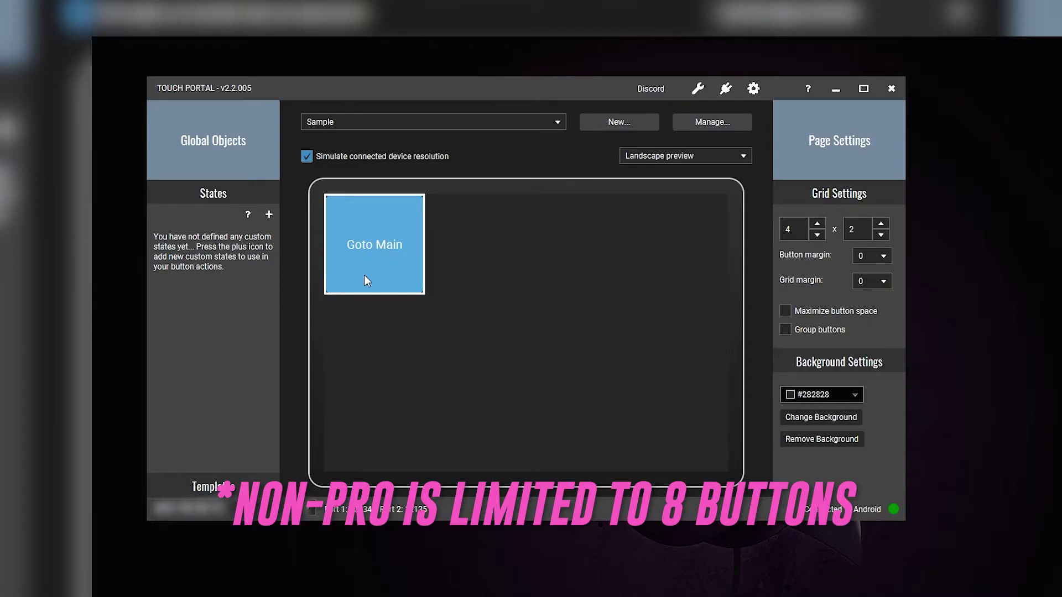
{"action": "left_click", "coordinate": [875, 281]}
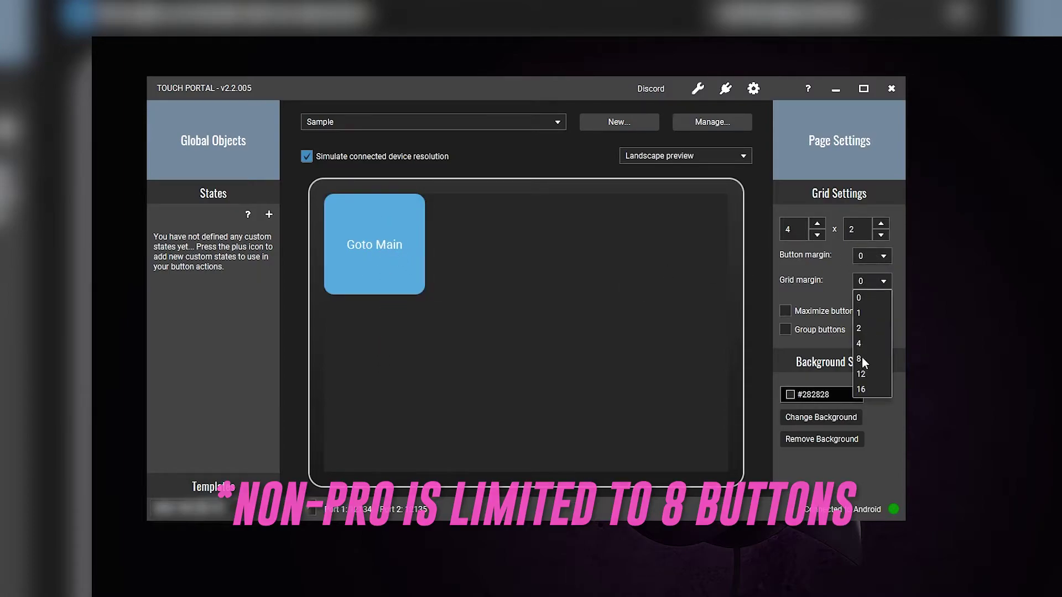
{"action": "left_click", "coordinate": [862, 389]}
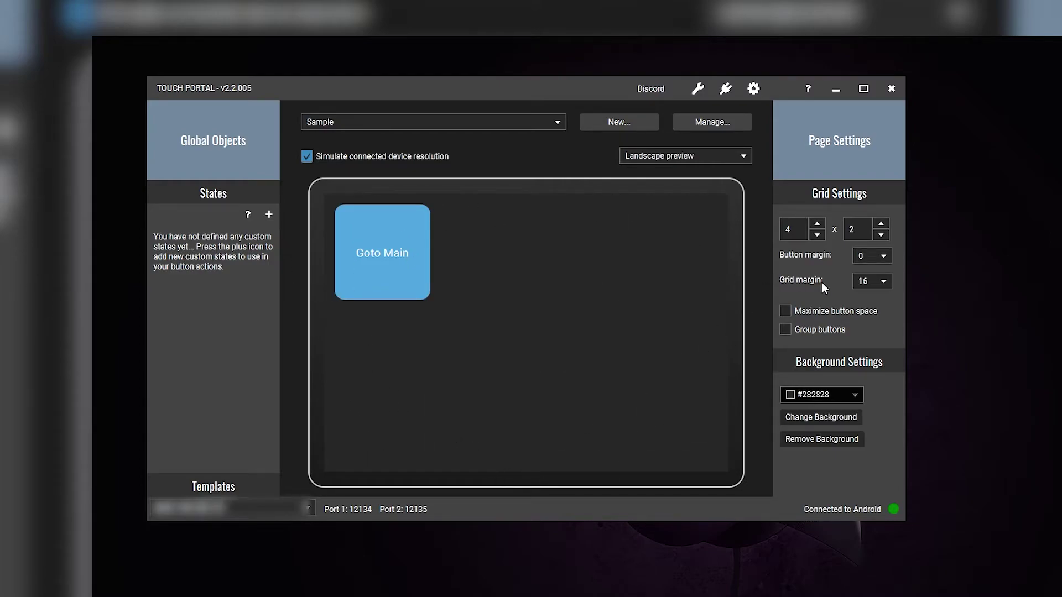
Try maximizing the button space on the Sample page and switch to grouped buttons instead.
{"action": "left_click", "coordinate": [785, 311]}
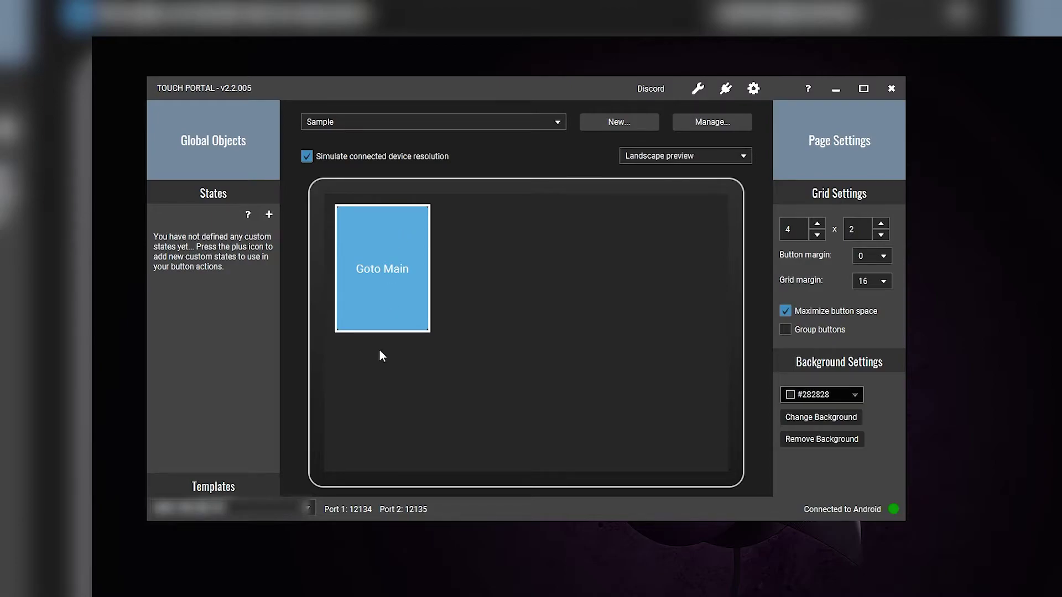
{"action": "left_click", "coordinate": [785, 330]}
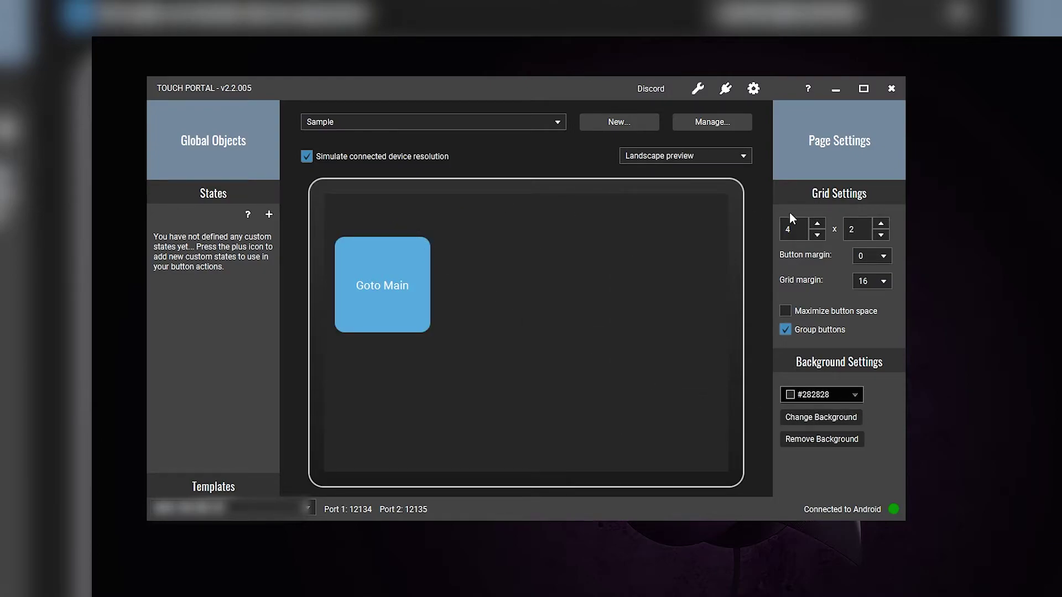
Use the image "Final Why tho" from the Pictures folder as the Sample page's background.
{"action": "left_click", "coordinate": [808, 419]}
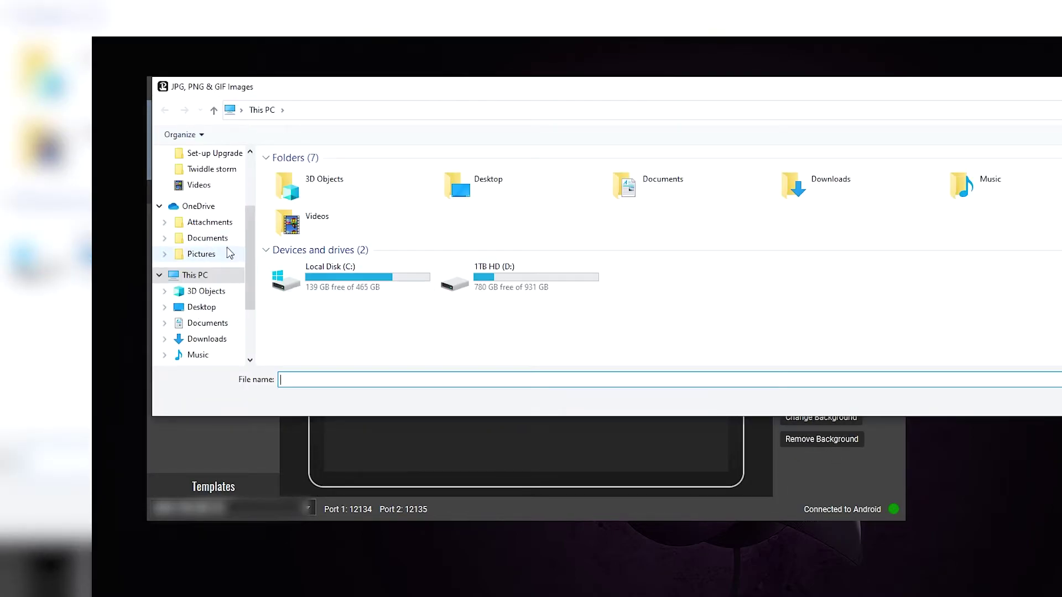
{"action": "left_click", "coordinate": [200, 228]}
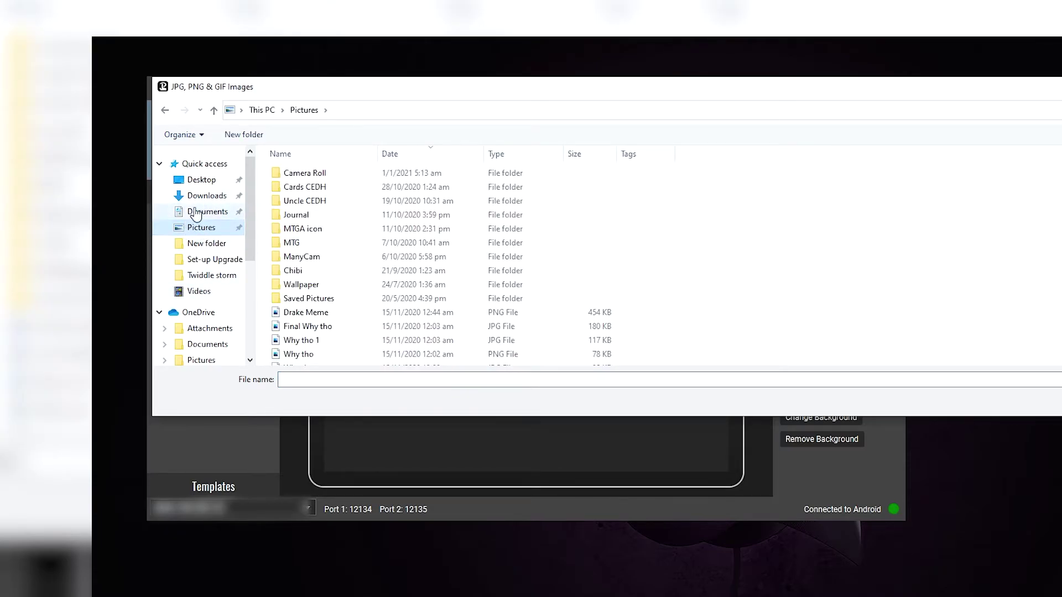
{"action": "left_click", "coordinate": [307, 327]}
{"action": "key", "text": "Return"}
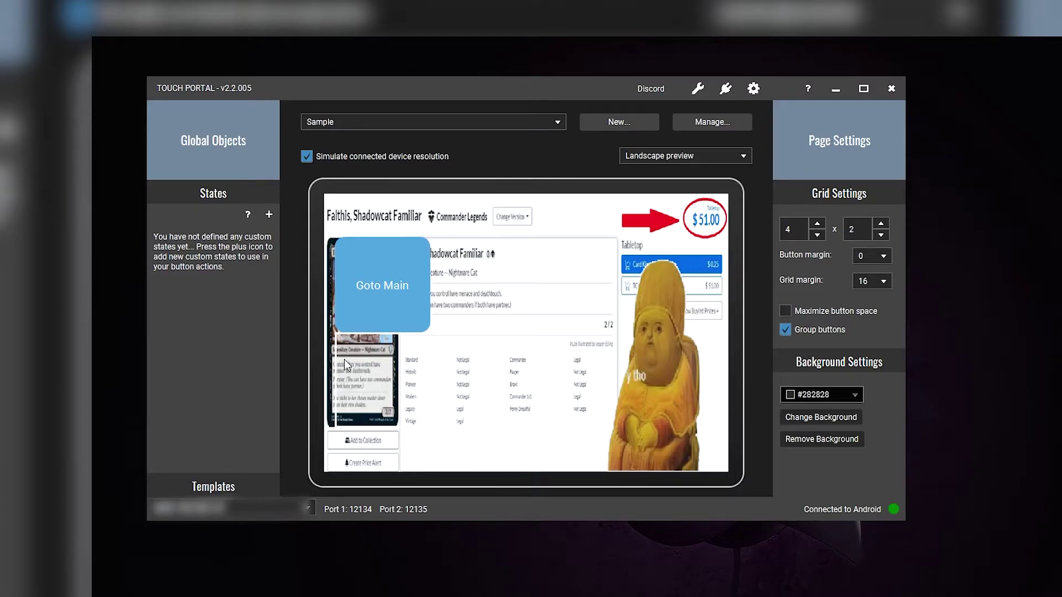
Set the page's background color to #003333 and remove the background image.
{"action": "left_click", "coordinate": [846, 392]}
{"action": "left_click", "coordinate": [790, 416]}
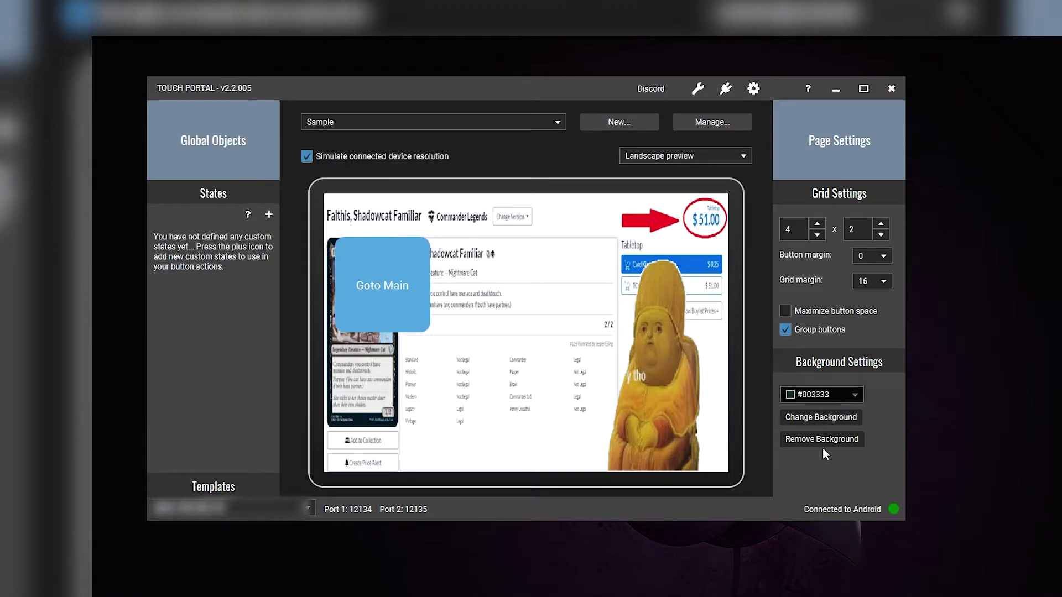
{"action": "left_click", "coordinate": [820, 440]}
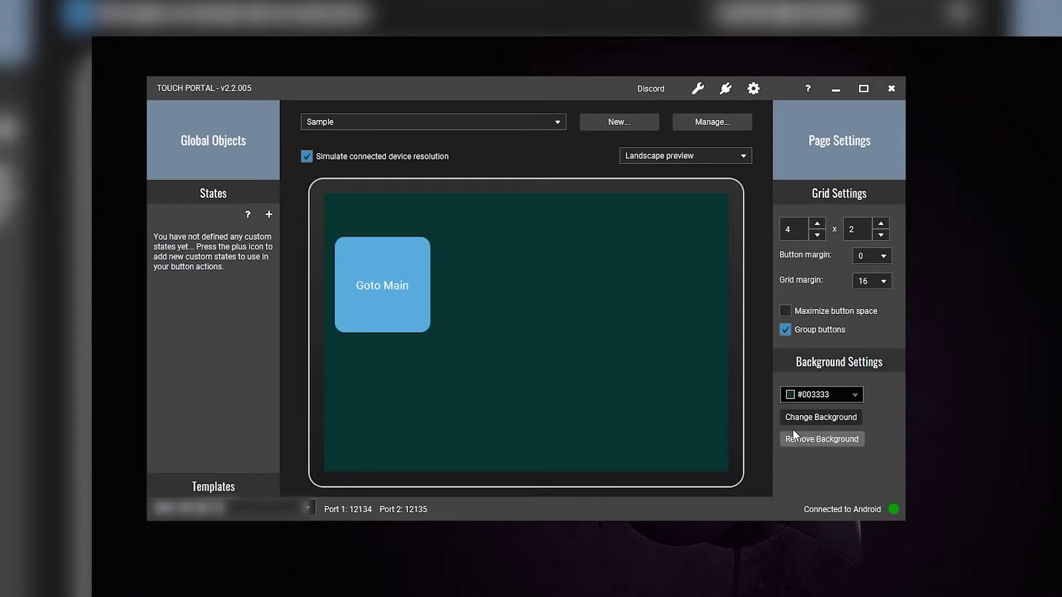
Examine the opacity, RGB and Web settings for a custom background color and close the color editor without applying.
{"action": "left_click", "coordinate": [806, 396]}
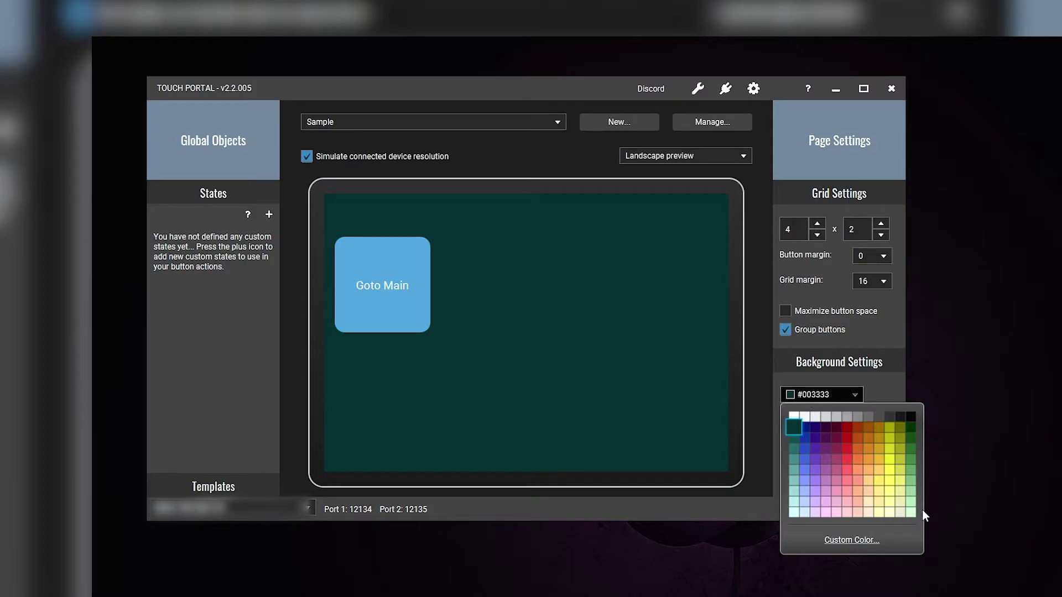
{"action": "left_click", "coordinate": [857, 541]}
{"action": "left_click_drag", "start_coordinate": [1045, 406], "coordinate": [490, 129]}
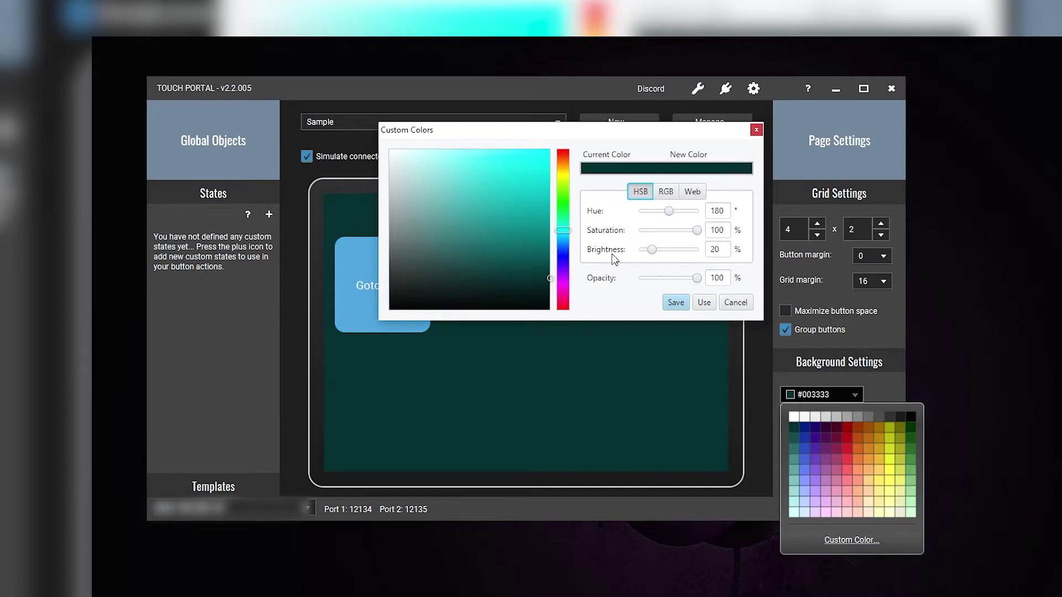
{"action": "left_click_drag", "start_coordinate": [696, 279], "coordinate": [718, 285]}
{"action": "left_click", "coordinate": [670, 194]}
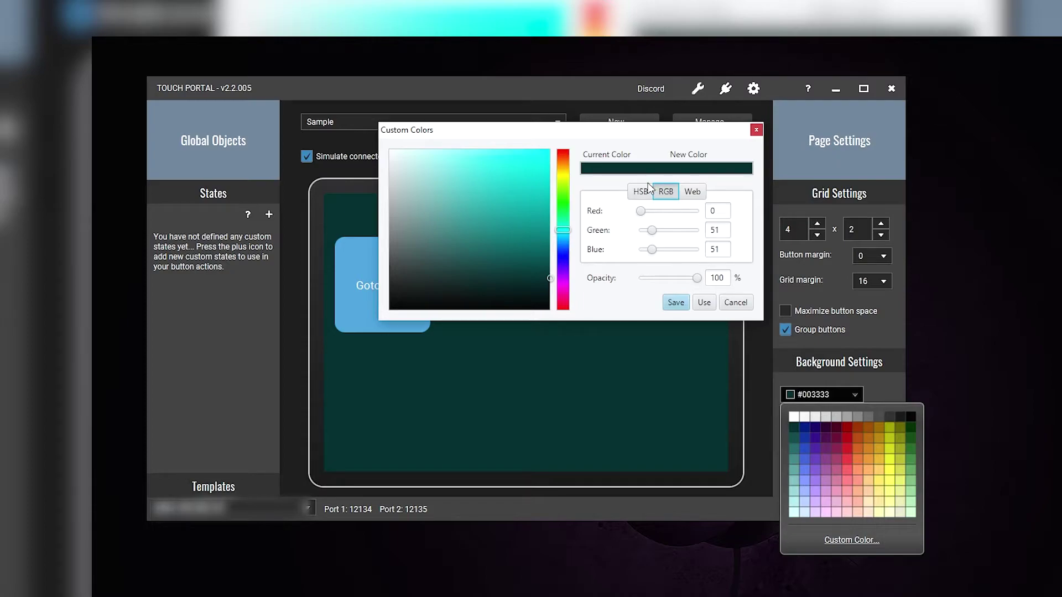
{"action": "left_click", "coordinate": [692, 192]}
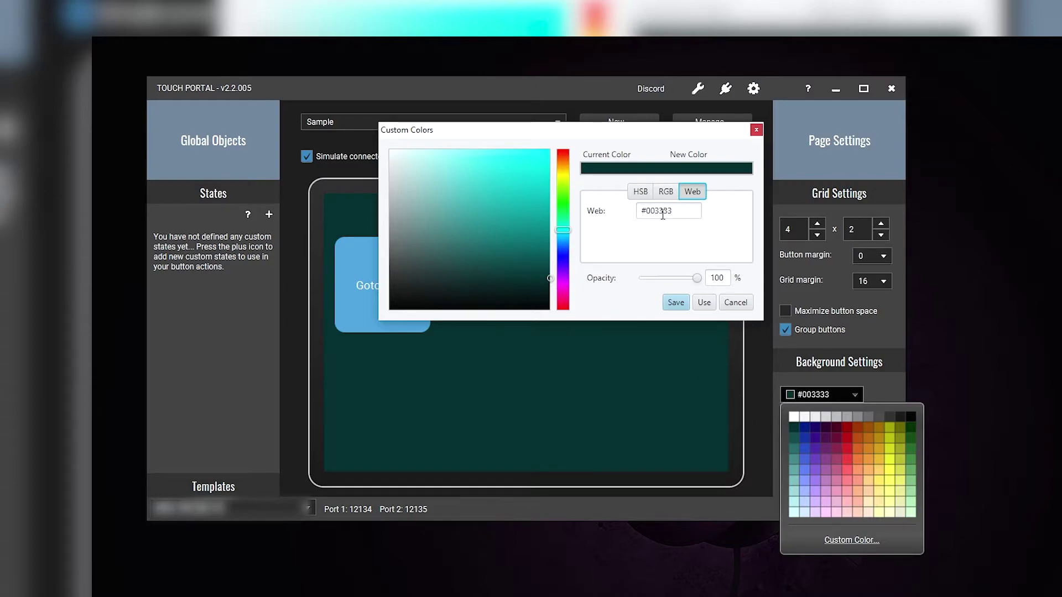
{"action": "left_click", "coordinate": [756, 129]}
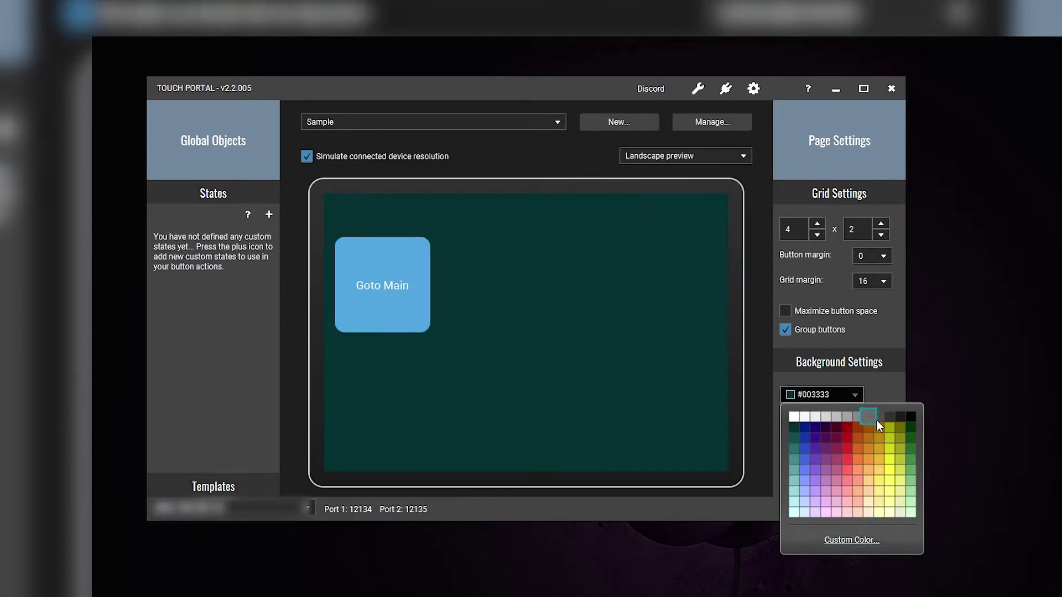
Try black as the page's background color and settle on dark grey #4d4d4d.
{"action": "left_click", "coordinate": [913, 421]}
{"action": "left_click", "coordinate": [843, 396]}
{"action": "left_click", "coordinate": [912, 419]}
{"action": "left_click", "coordinate": [854, 392]}
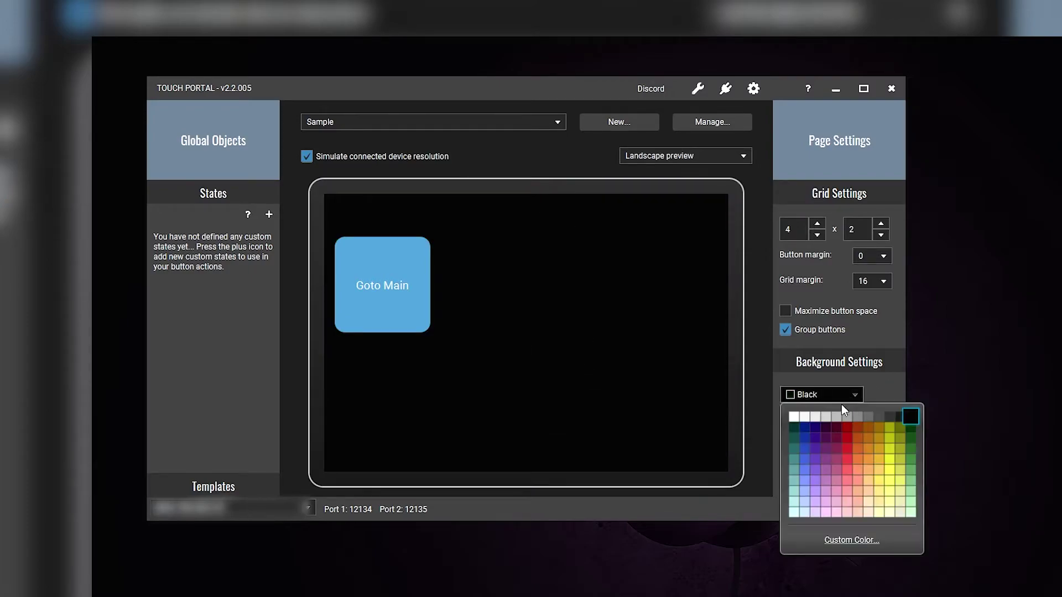
{"action": "left_click", "coordinate": [914, 418]}
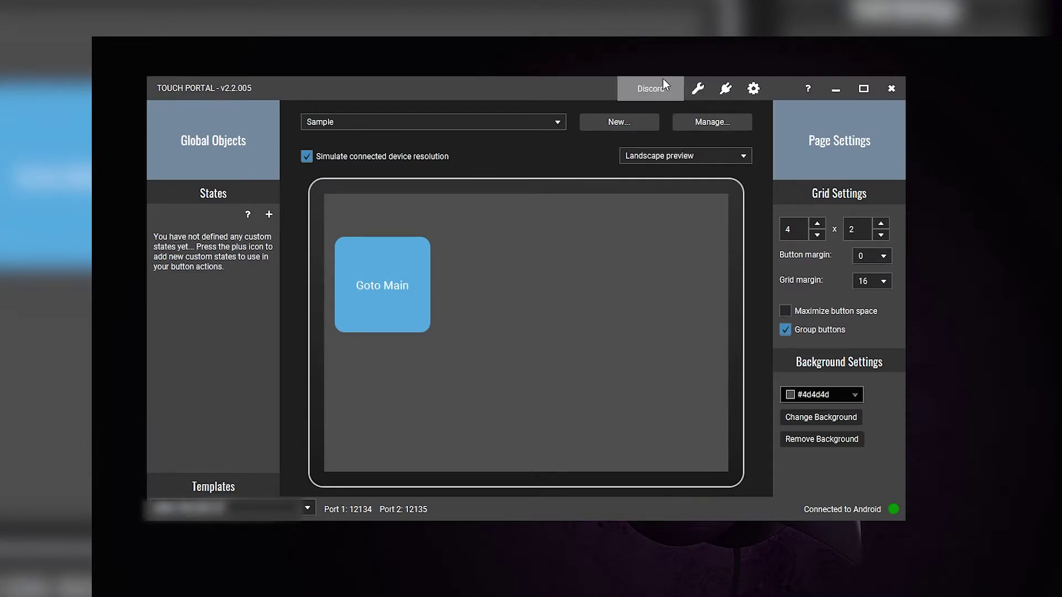
Examine the general settings, including the language choices and the automatic go-to-main button option, and leave without saving.
{"action": "left_click", "coordinate": [754, 90]}
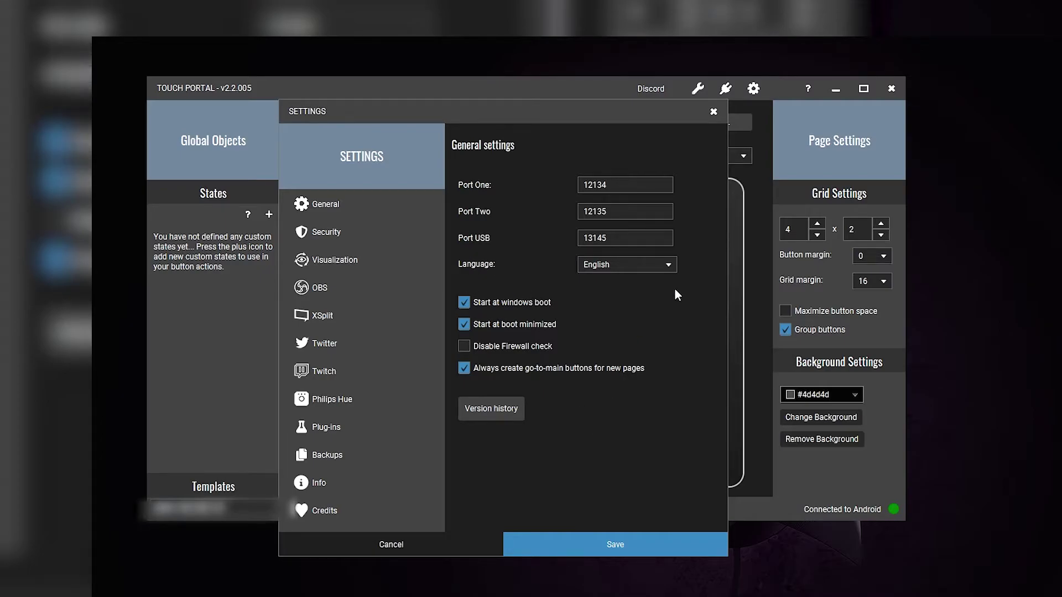
{"action": "left_click", "coordinate": [666, 265]}
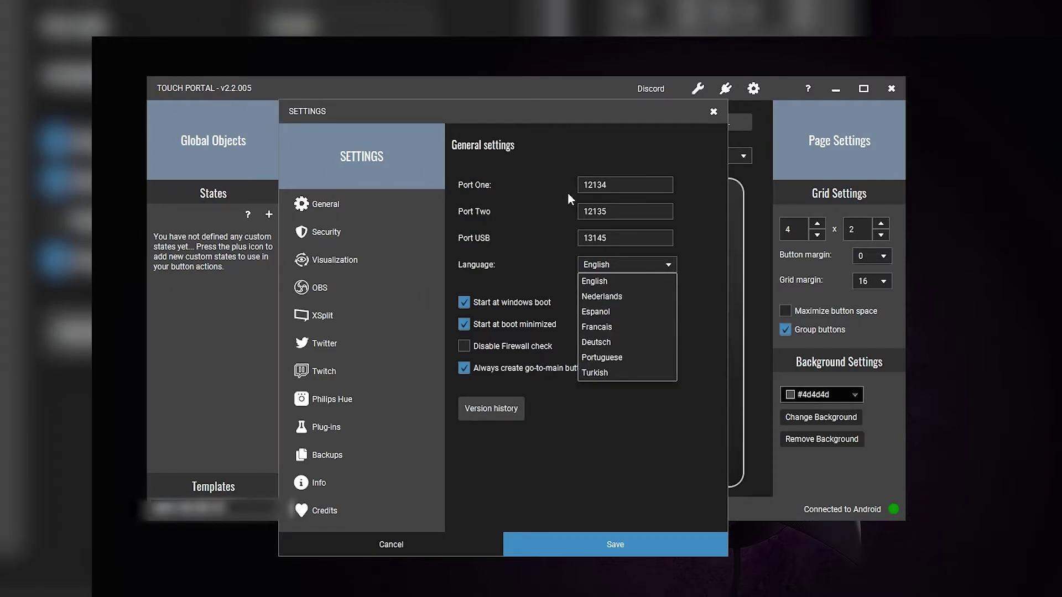
{"action": "left_click", "coordinate": [537, 273]}
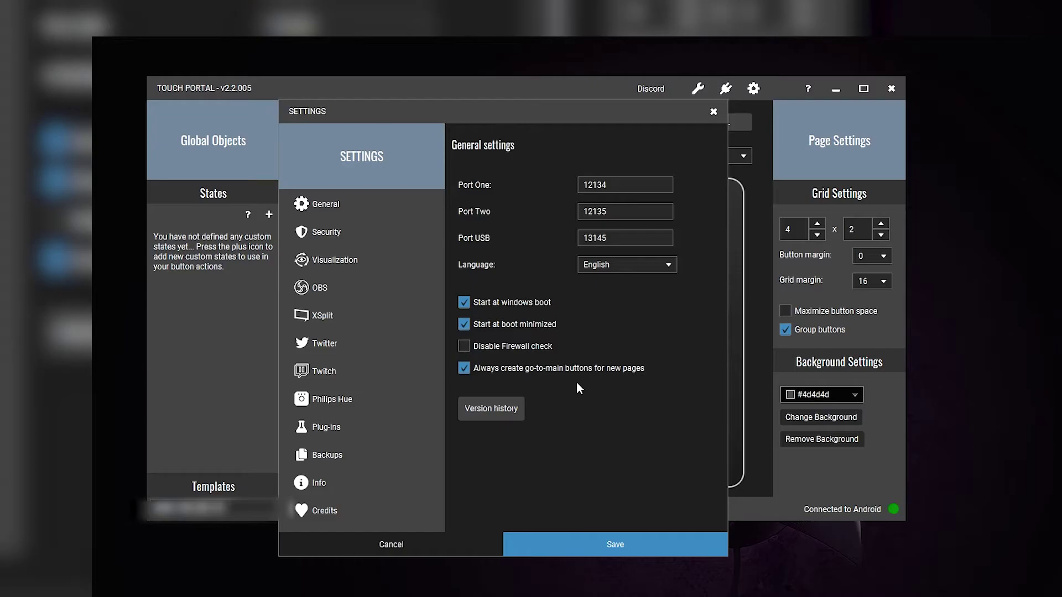
{"action": "left_click", "coordinate": [467, 372]}
{"action": "left_click", "coordinate": [467, 371]}
{"action": "left_click", "coordinate": [467, 542]}
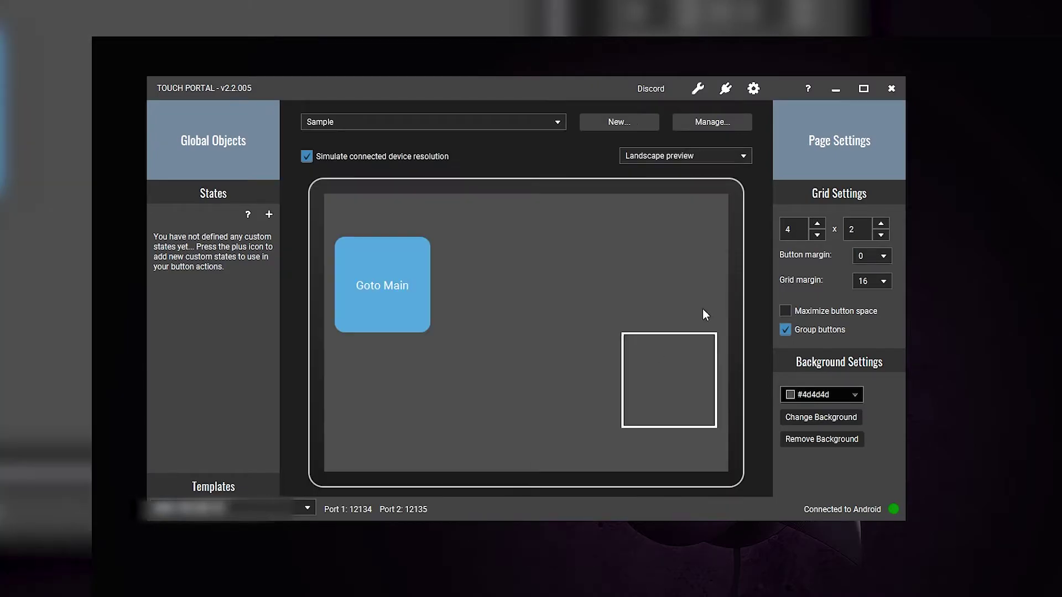
Add a page named sample 2 and inspect the press action of its Goto Main button without saving changes.
{"action": "left_click", "coordinate": [617, 125]}
{"action": "type", "text": "Sample 2"}
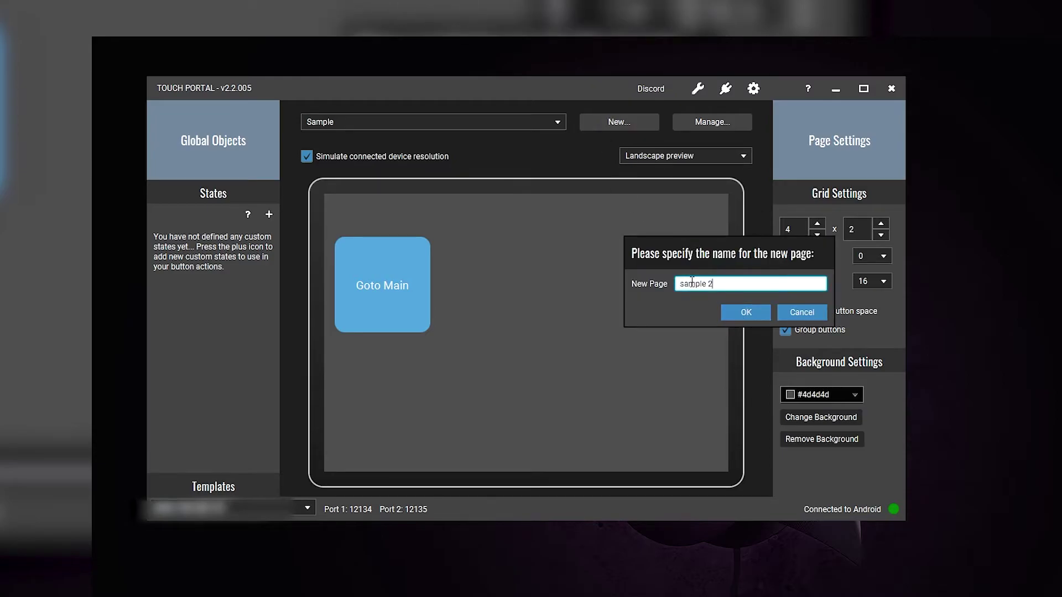
{"action": "left_click", "coordinate": [746, 312]}
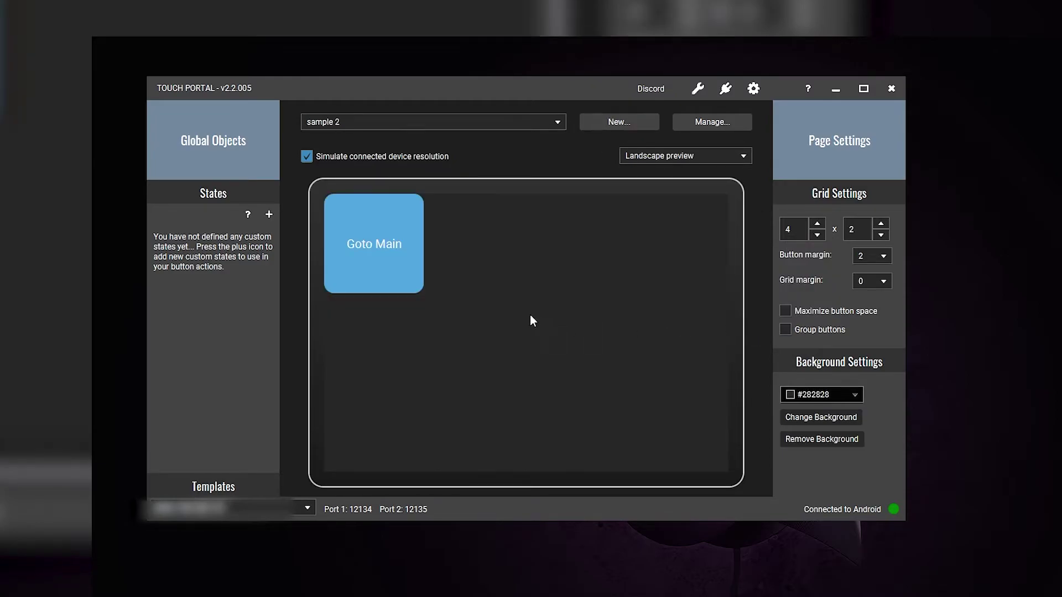
{"action": "left_click", "coordinate": [362, 254]}
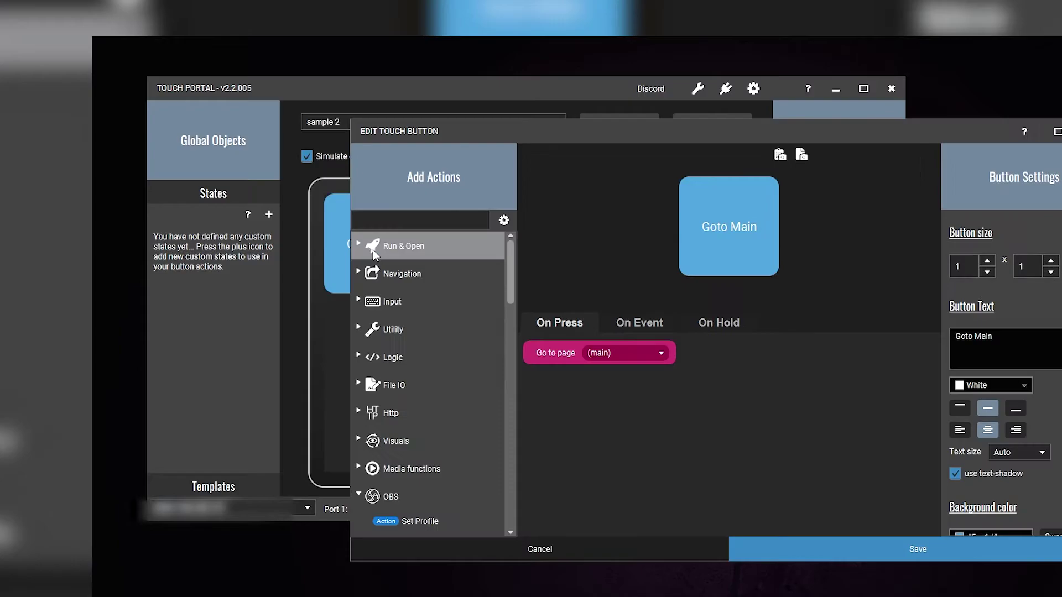
{"action": "left_click", "coordinate": [620, 549]}
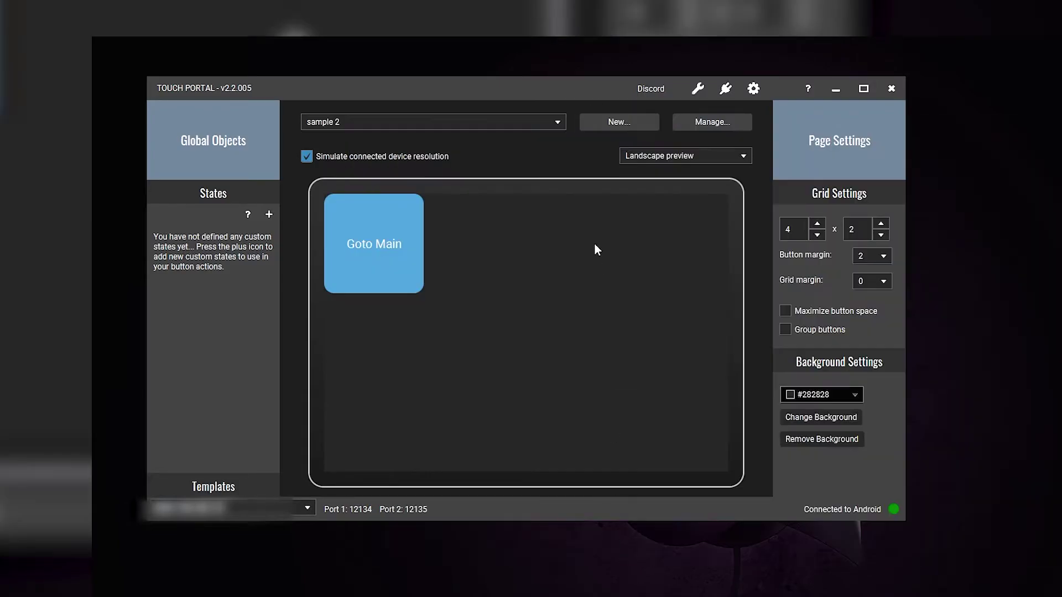
Delete the sample 2 page and confirm the deletion.
{"action": "left_click", "coordinate": [556, 125]}
{"action": "left_click", "coordinate": [555, 124]}
{"action": "left_click", "coordinate": [708, 122]}
{"action": "left_click", "coordinate": [692, 203]}
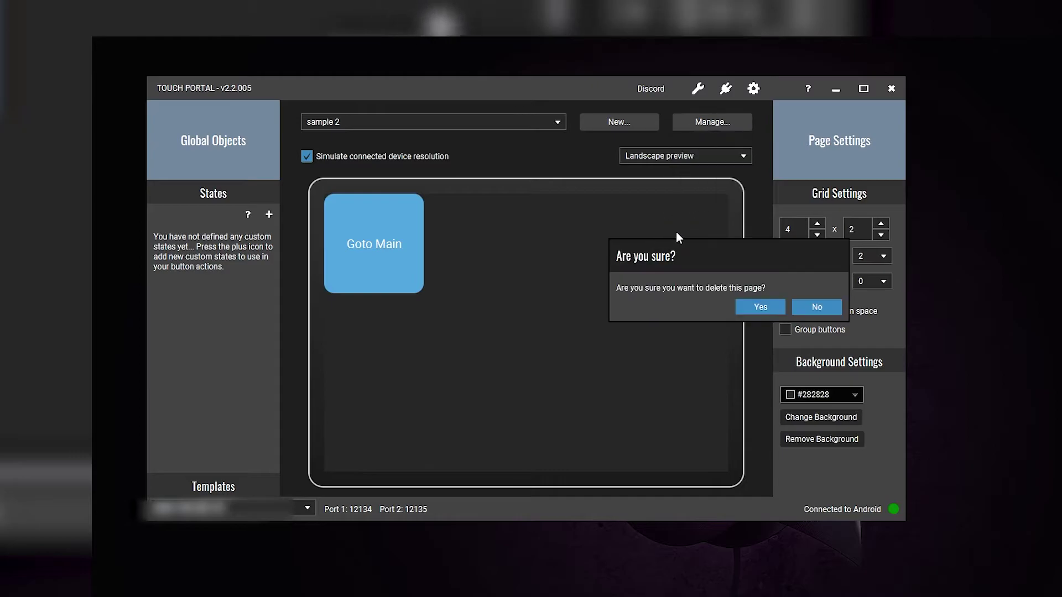
{"action": "left_click", "coordinate": [764, 307]}
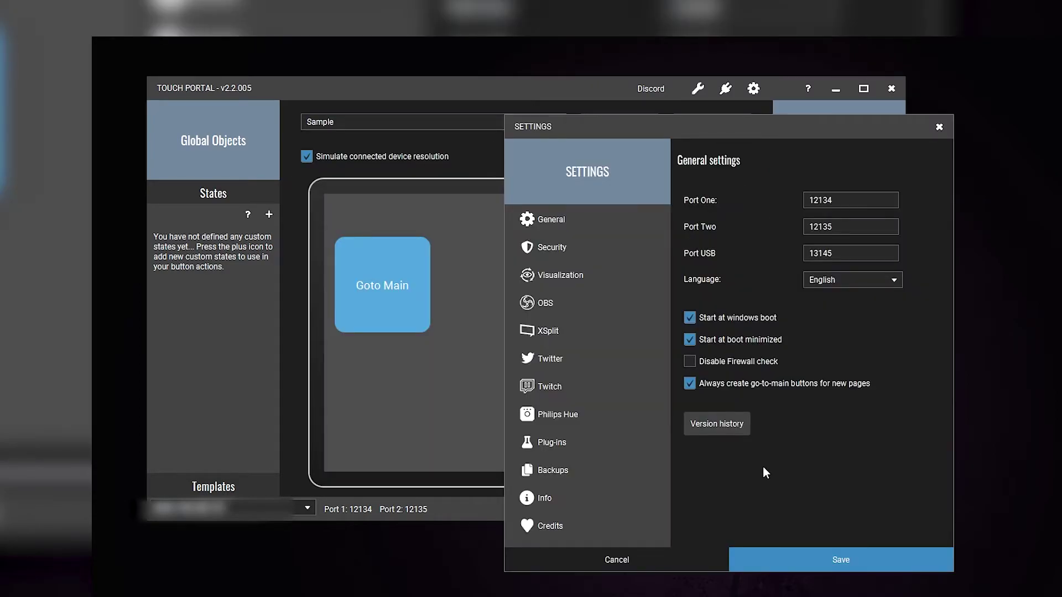
Read through the version history from the general settings and close it.
{"action": "left_click", "coordinate": [731, 424]}
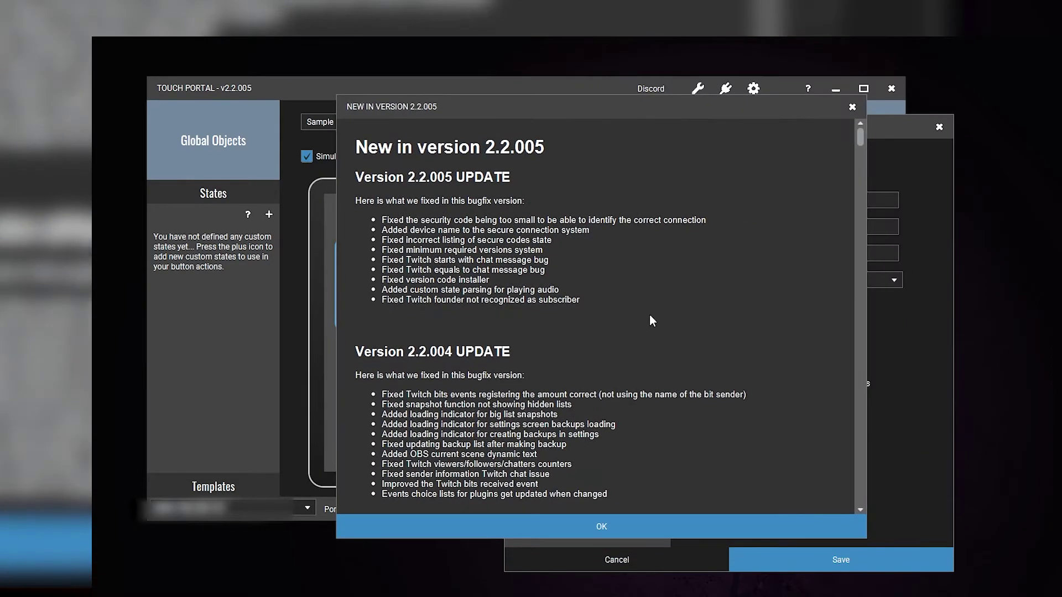
{"action": "left_click_drag", "start_coordinate": [860, 139], "coordinate": [855, 521]}
{"action": "scroll", "coordinate": [841, 503], "scroll_direction": "up", "scroll_amount": 15}
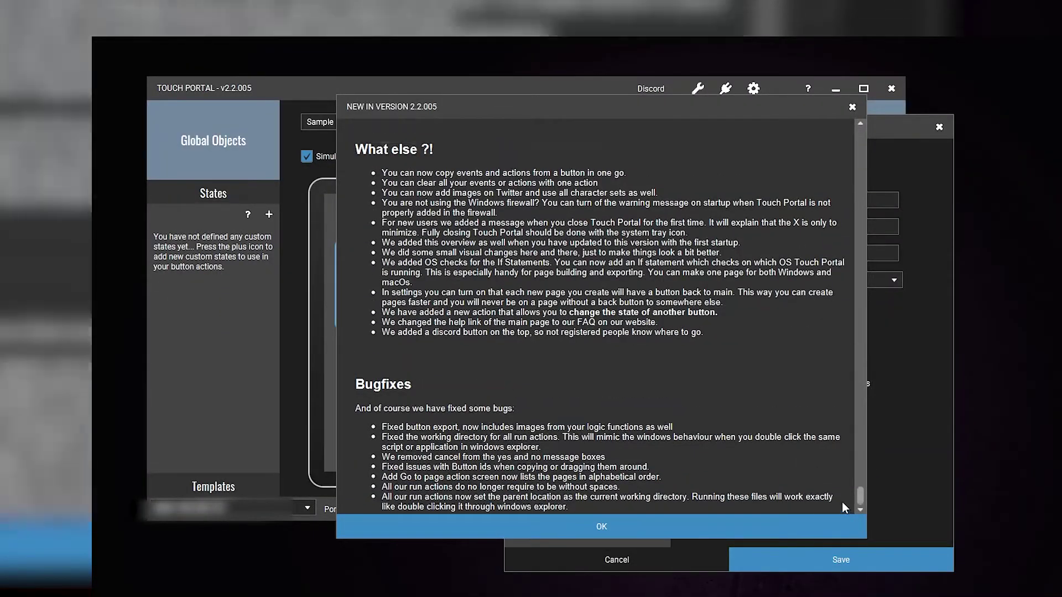
{"action": "left_click", "coordinate": [838, 526]}
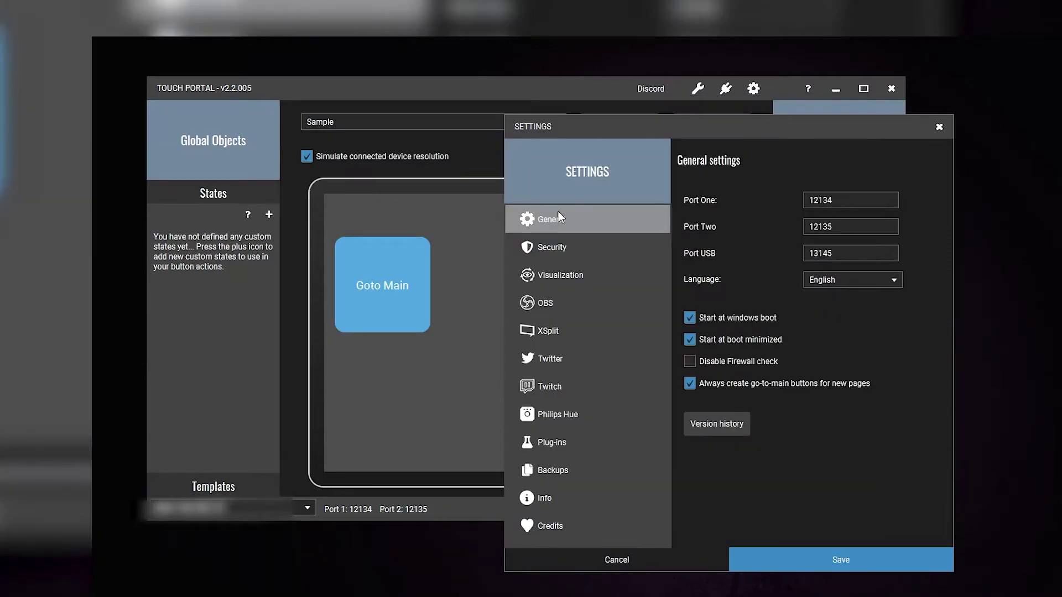
Examine the security settings and allow the device requesting access to connect.
{"action": "left_click", "coordinate": [560, 254]}
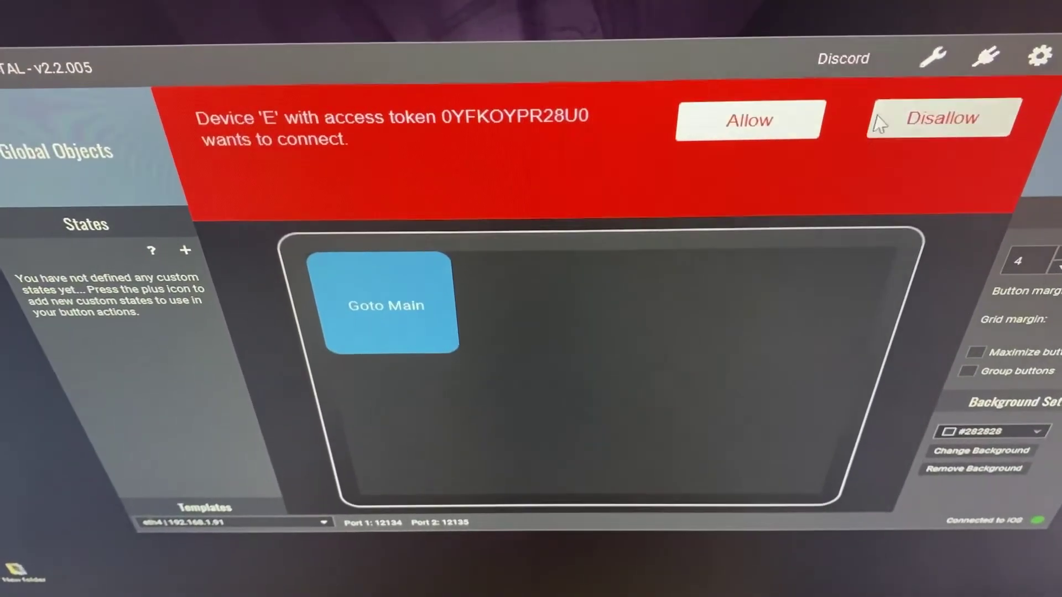
{"action": "left_click", "coordinate": [797, 133]}
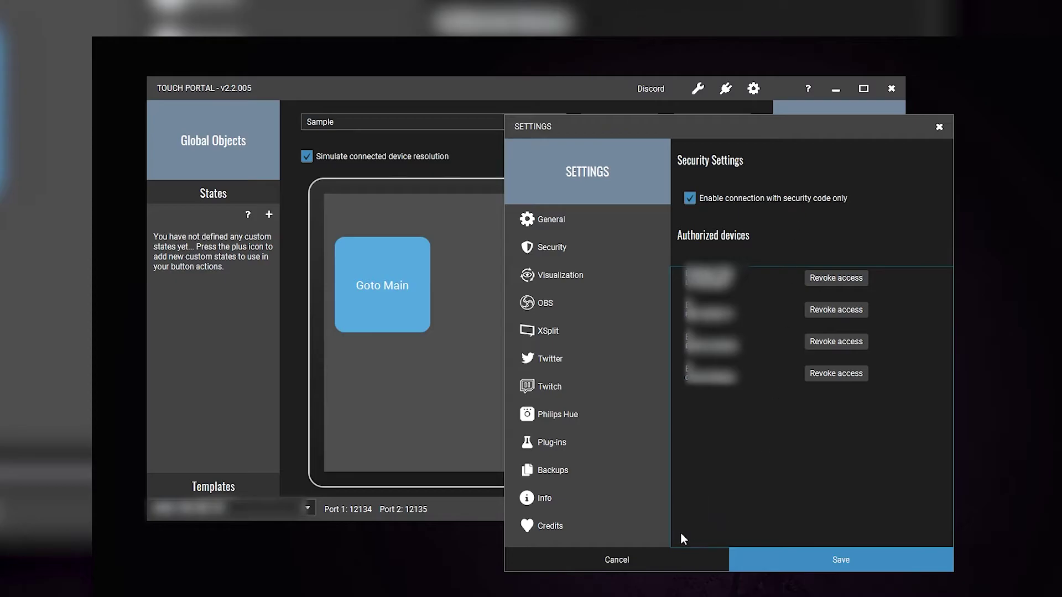
Examine the Visualization settings and the action color in the Goto Main button, leaving both without saving.
{"action": "left_click", "coordinate": [562, 274]}
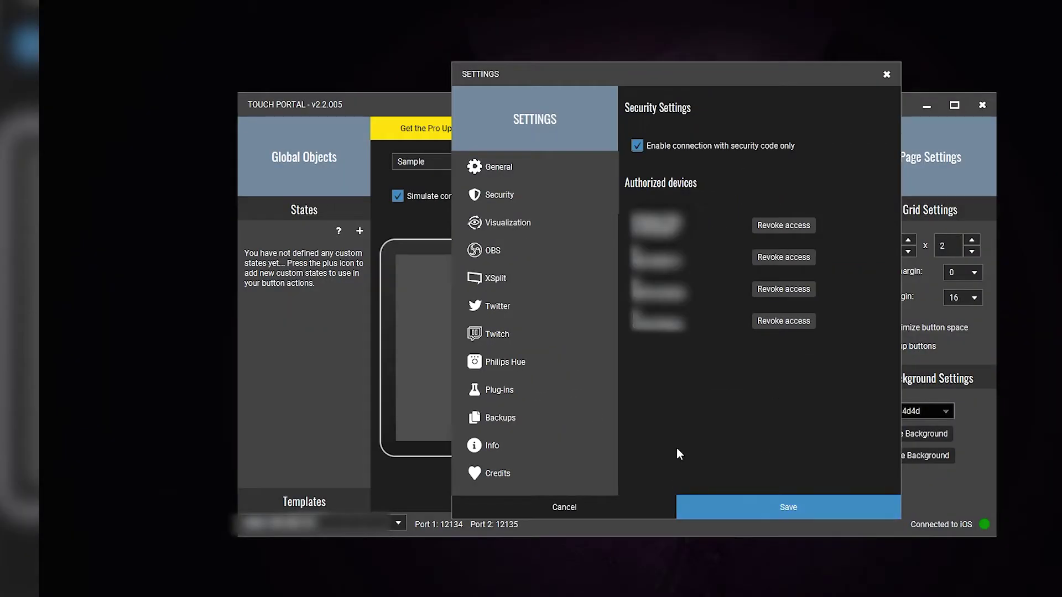
{"action": "left_click", "coordinate": [544, 229]}
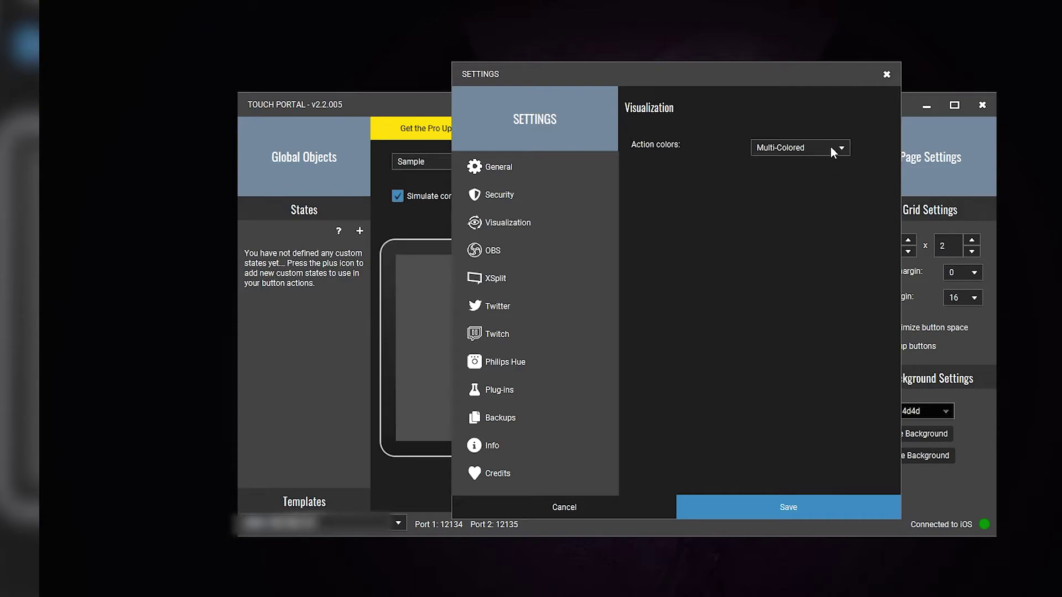
{"action": "left_click", "coordinate": [632, 510]}
{"action": "left_click", "coordinate": [500, 322]}
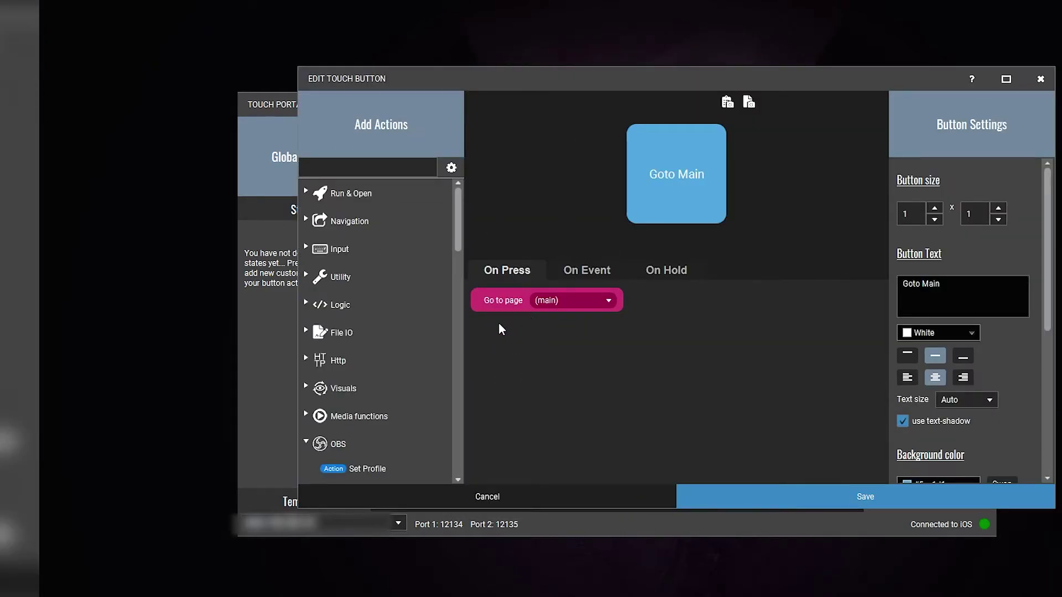
{"action": "left_click", "coordinate": [546, 486]}
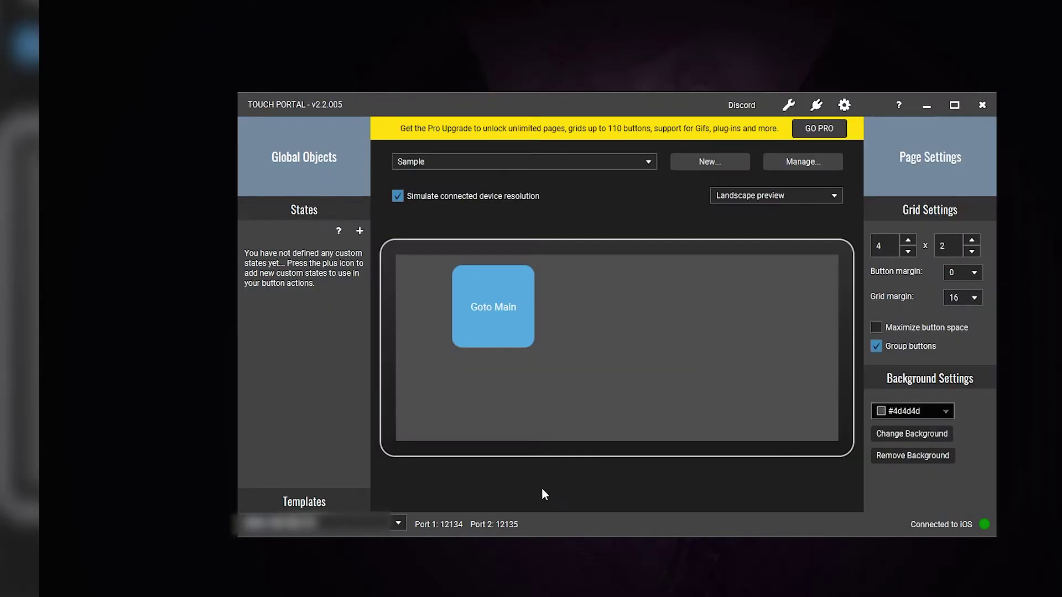
Set the action colors to Purple, save, and check the Goto Main button's action in the button editor.
{"action": "left_click", "coordinate": [848, 107]}
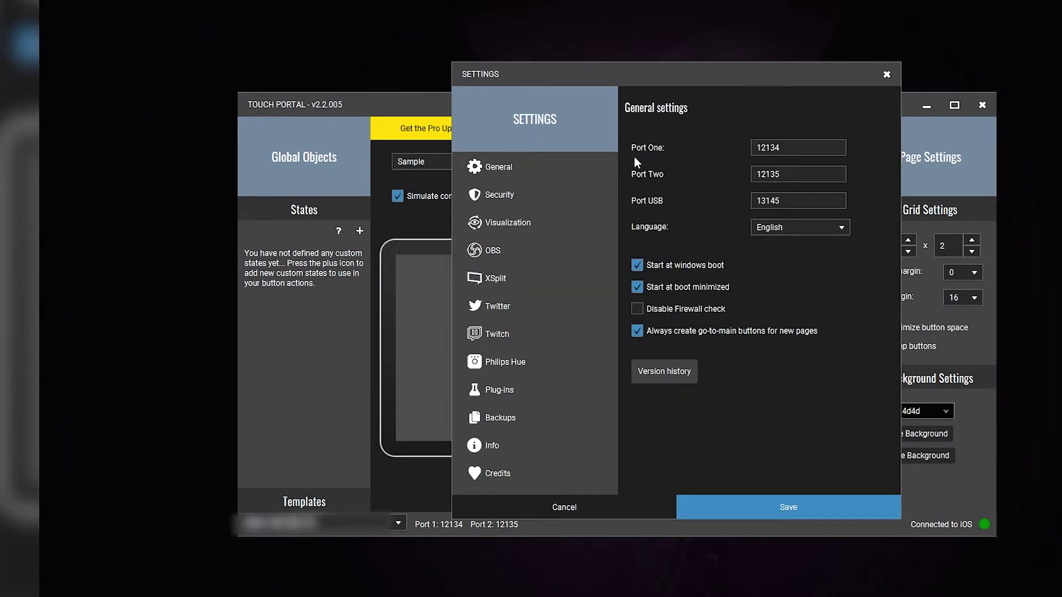
{"action": "left_click", "coordinate": [521, 220]}
{"action": "left_click", "coordinate": [786, 148]}
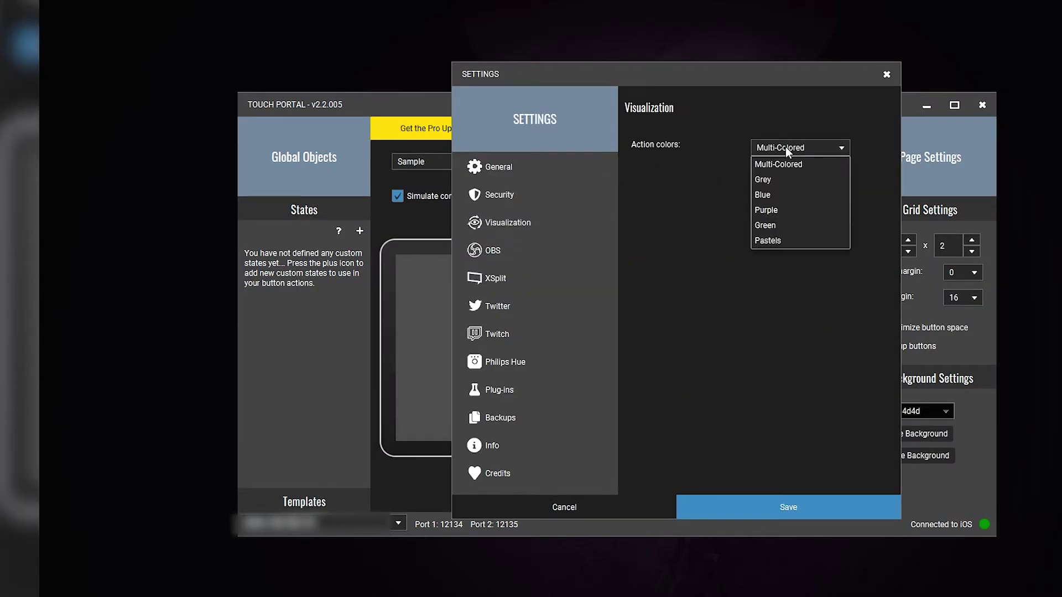
{"action": "left_click", "coordinate": [773, 209]}
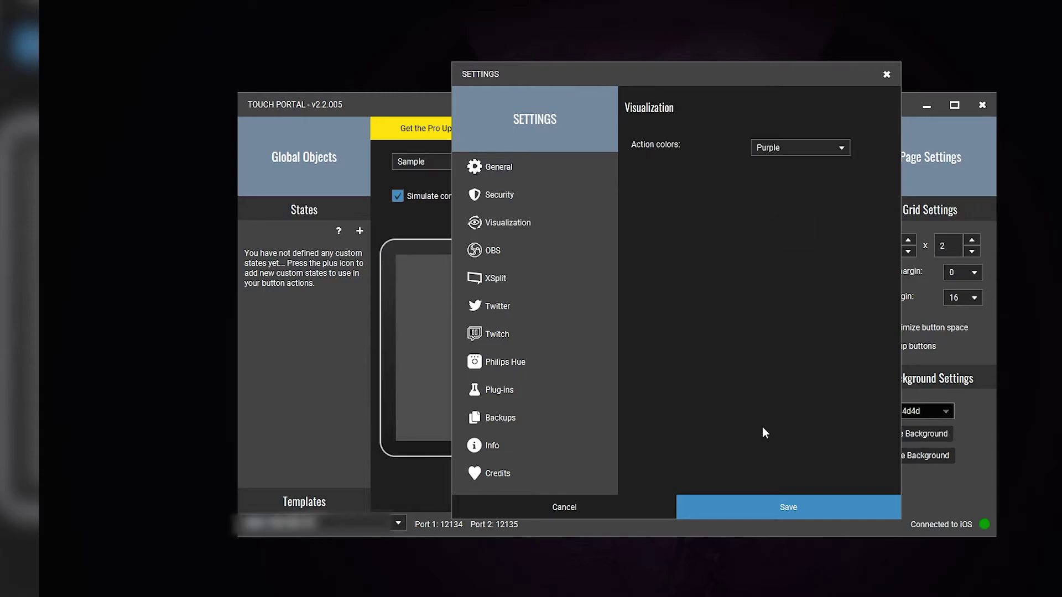
{"action": "left_click", "coordinate": [787, 506]}
{"action": "left_click", "coordinate": [488, 308]}
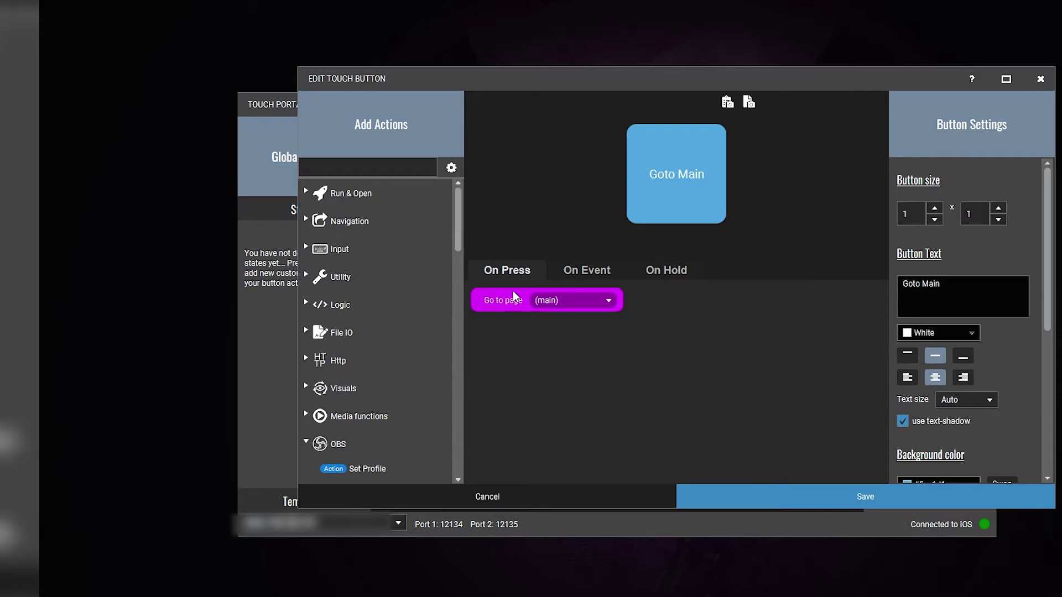
{"action": "left_click", "coordinate": [565, 494]}
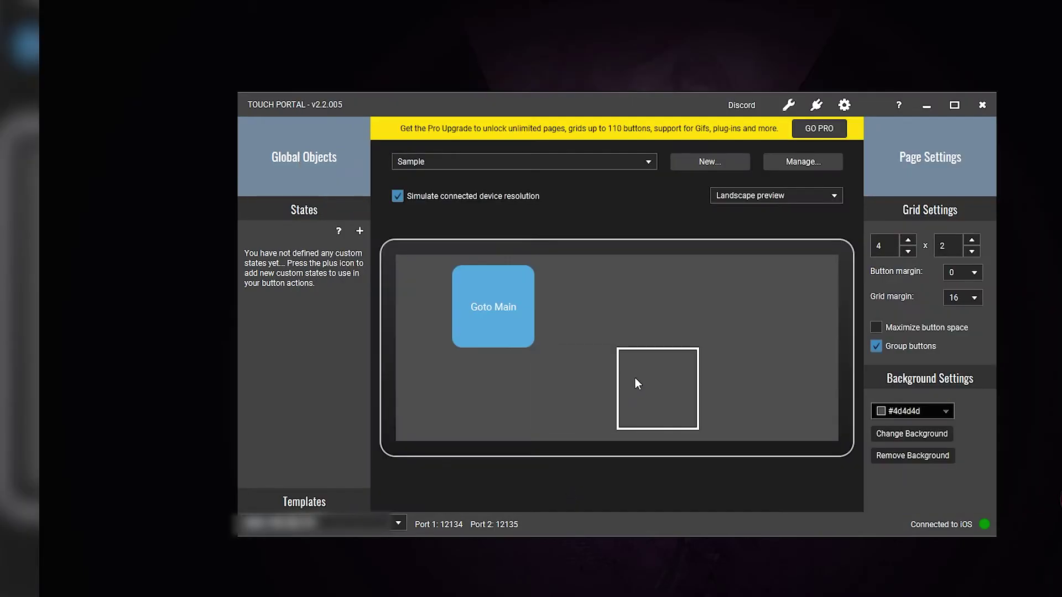
Set the action colors back to Multi-Colored and save the settings.
{"action": "left_click", "coordinate": [837, 103]}
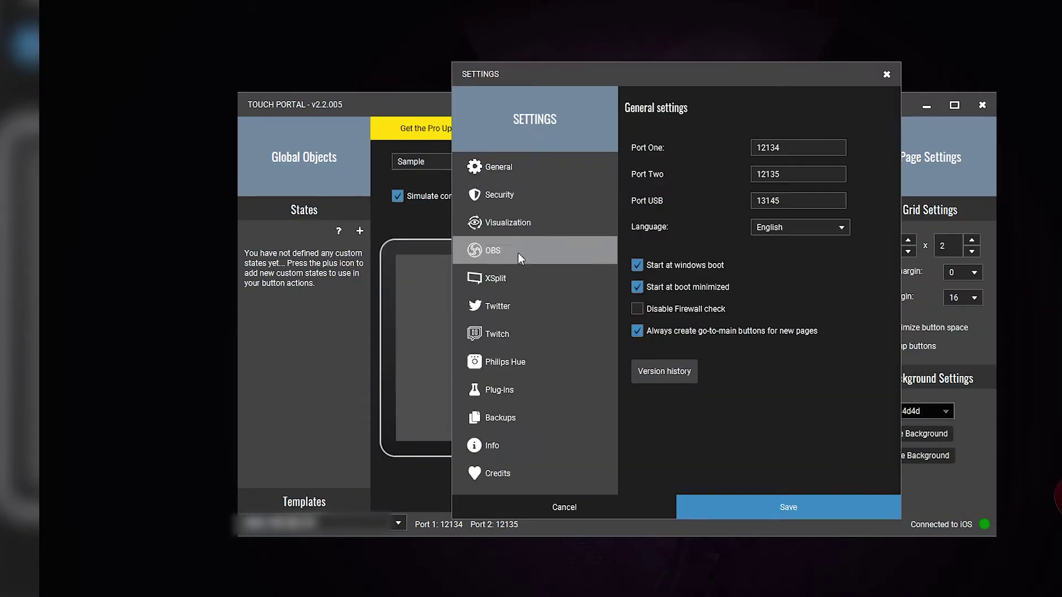
{"action": "left_click", "coordinate": [501, 226]}
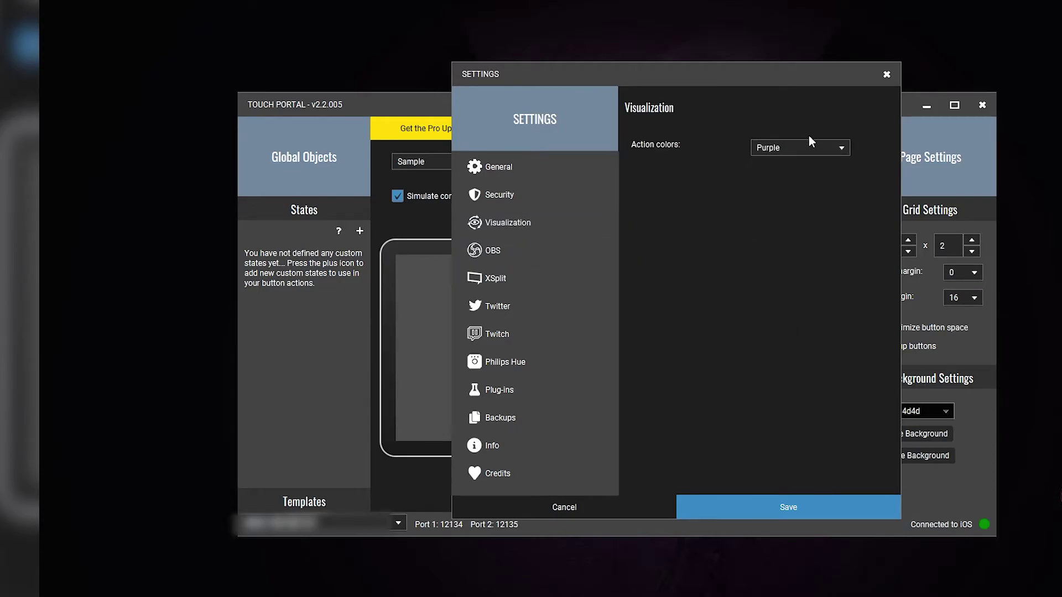
{"action": "left_click", "coordinate": [796, 147]}
{"action": "left_click", "coordinate": [778, 165]}
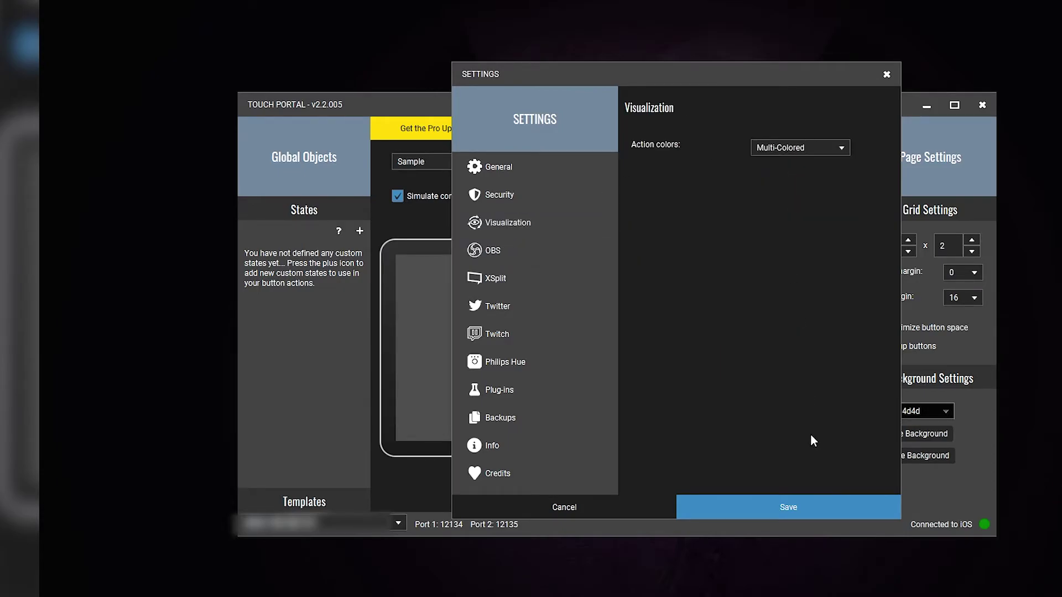
{"action": "left_click", "coordinate": [802, 506]}
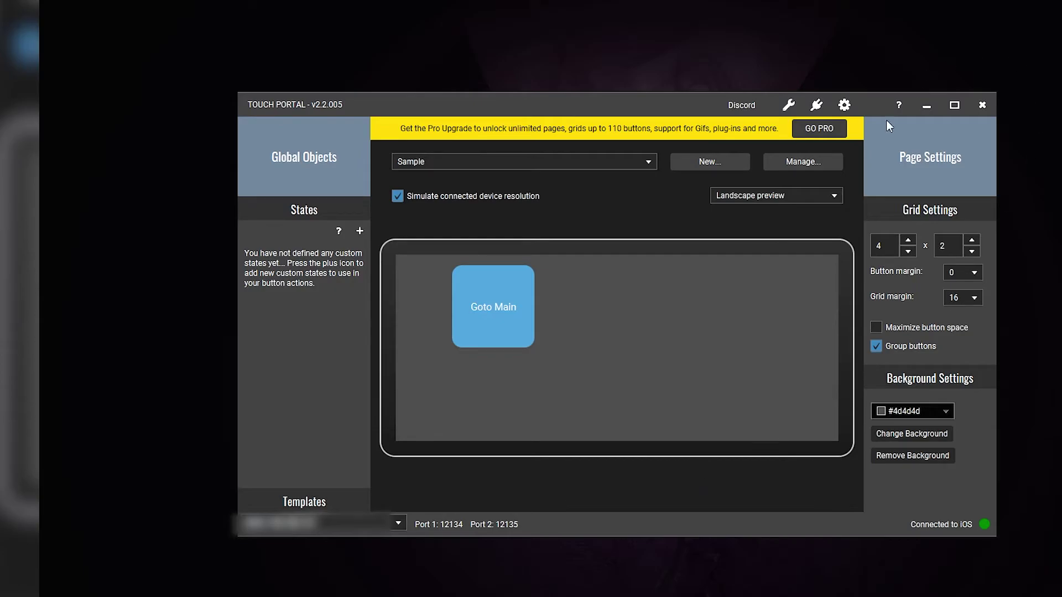
Examine the OBS connection settings and move the settings window aside.
{"action": "left_click", "coordinate": [844, 106]}
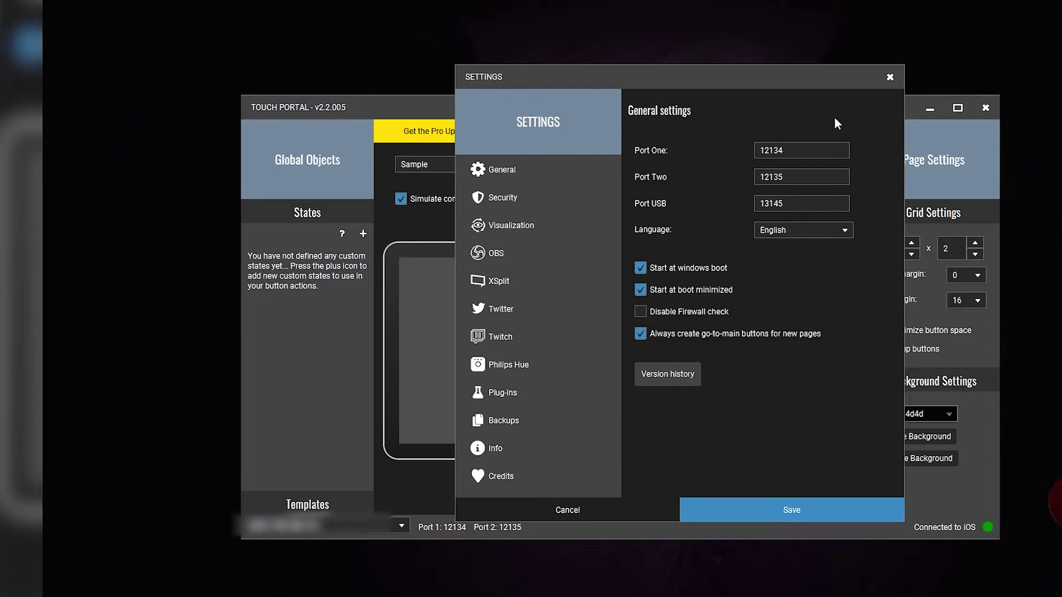
{"action": "left_click", "coordinate": [524, 237]}
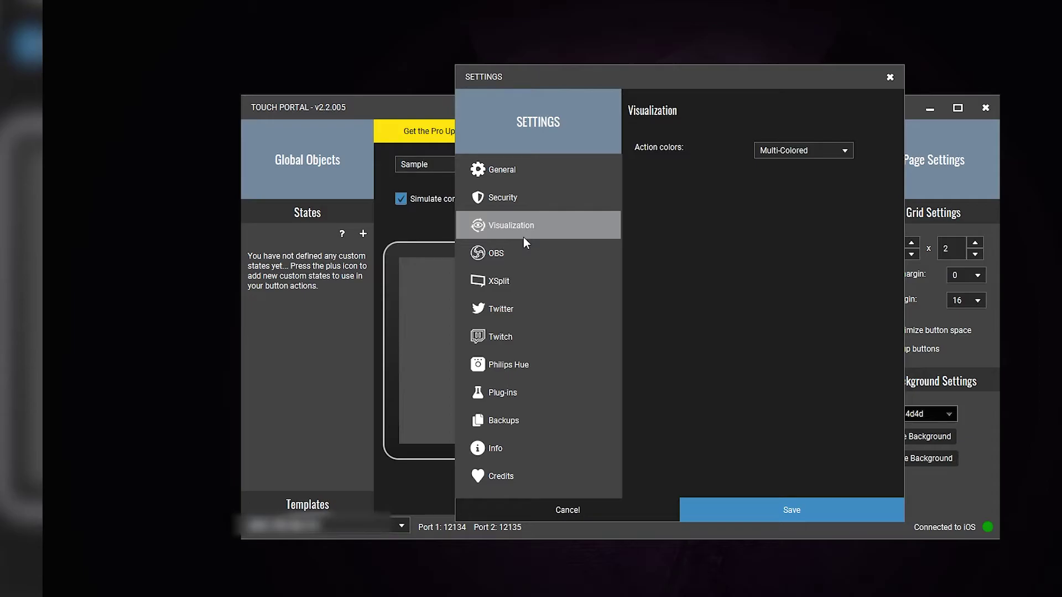
{"action": "left_click", "coordinate": [510, 263]}
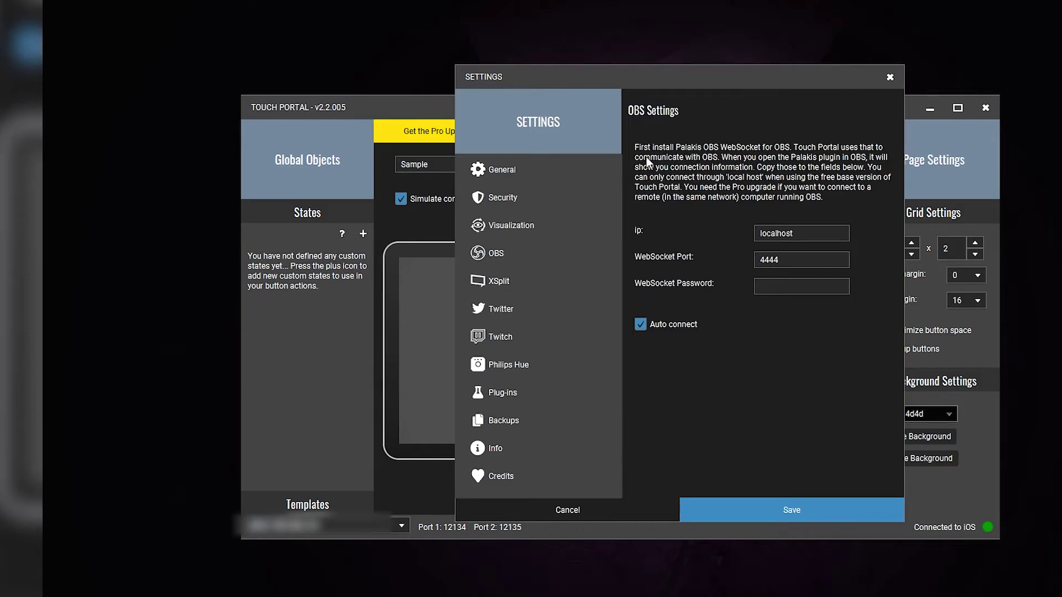
{"action": "left_click_drag", "start_coordinate": [616, 76], "coordinate": [453, 47]}
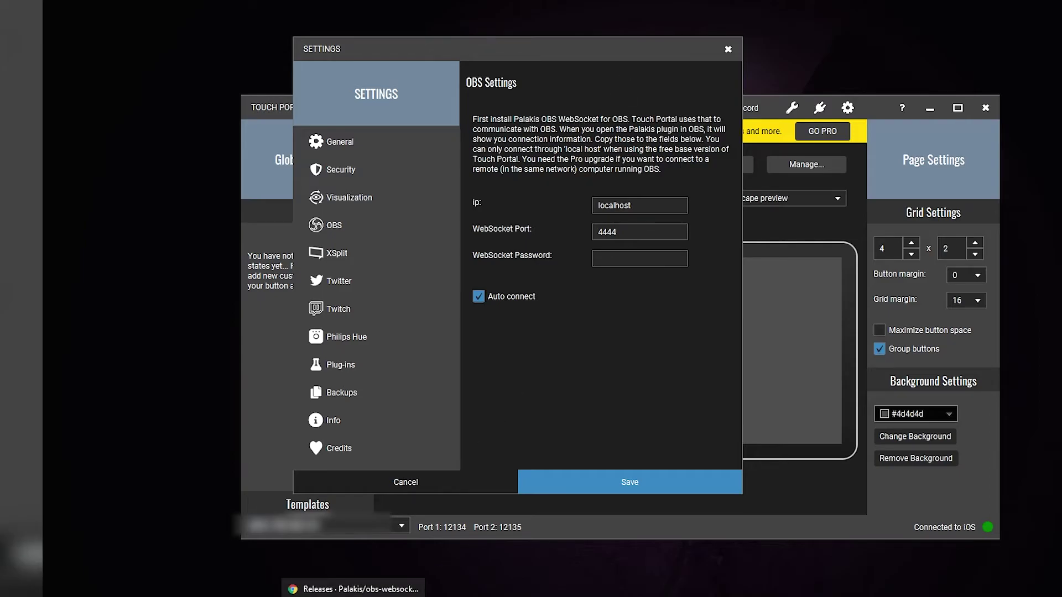
Switch to the browser and examine the obs-websocket 4.9.0 release notes and downloads on GitHub.
{"action": "left_click", "coordinate": [332, 561]}
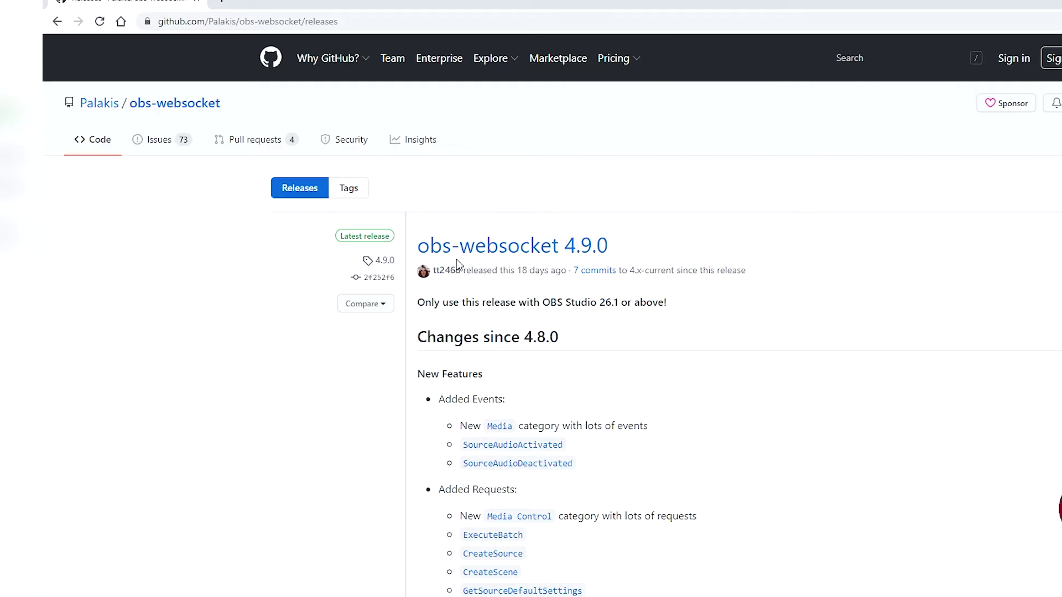
{"action": "scroll", "coordinate": [457, 258], "scroll_direction": "down", "scroll_amount": 5}
{"action": "scroll", "coordinate": [456, 254], "scroll_direction": "down", "scroll_amount": 20}
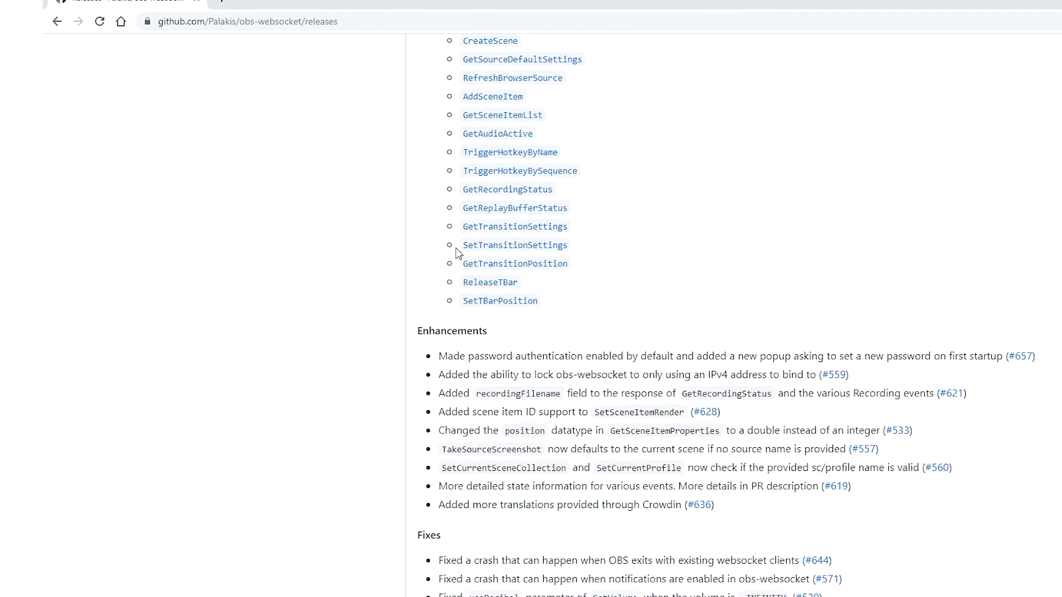
{"action": "scroll", "coordinate": [454, 254], "scroll_direction": "up", "scroll_amount": 5}
{"action": "scroll", "coordinate": [454, 255], "scroll_direction": "up", "scroll_amount": 6}
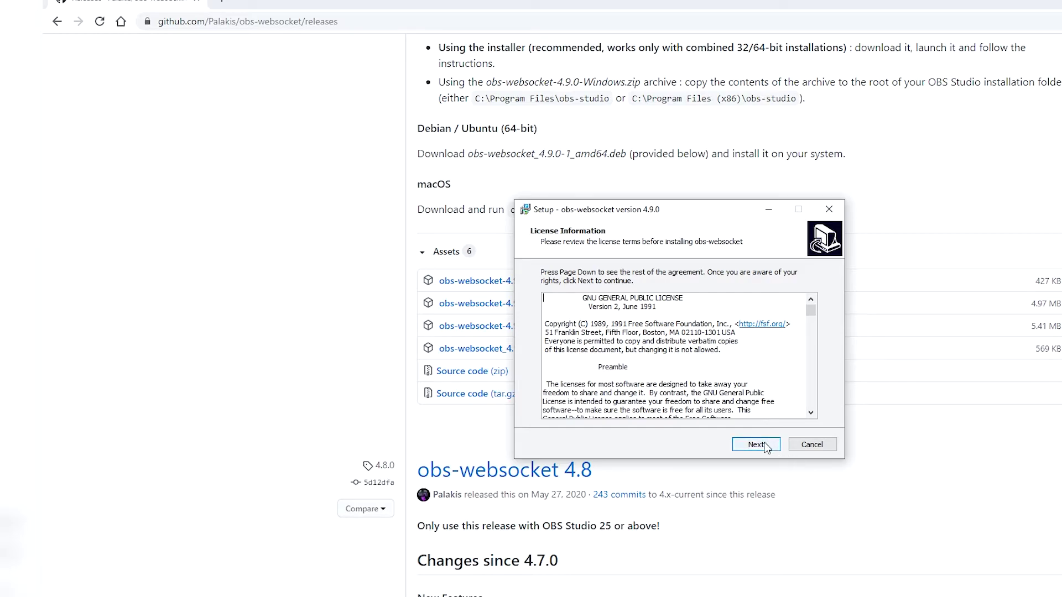
Advance the obs-websocket 4.9.0 setup past the license terms to the ready-to-install page and cancel it.
{"action": "left_click", "coordinate": [757, 442]}
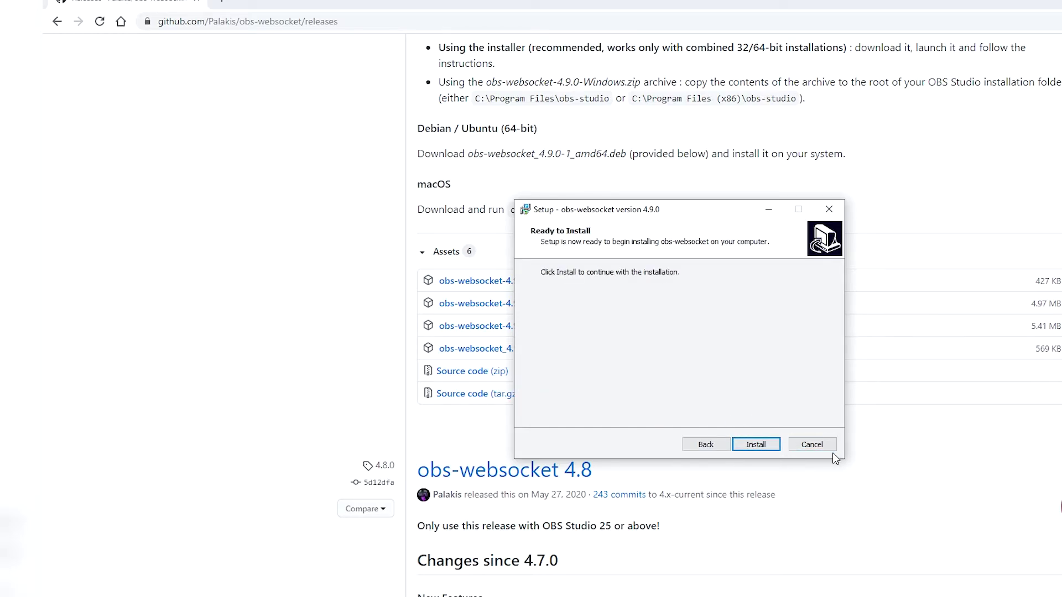
{"action": "left_click", "coordinate": [812, 444]}
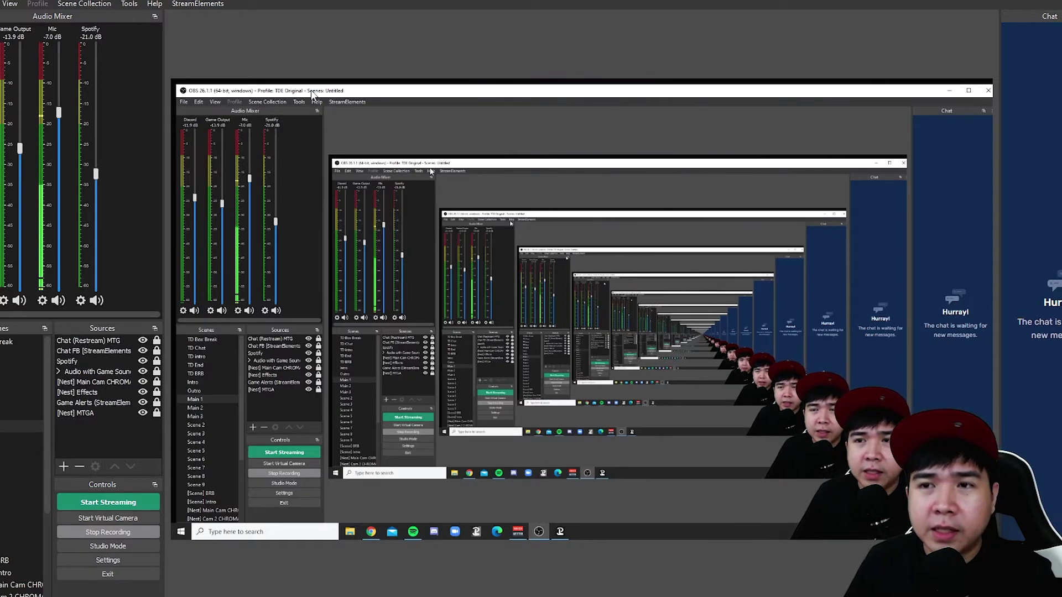
Examine the WebSockets server settings in OBS, moving the dialog aside, and dismiss them without changes.
{"action": "left_click", "coordinate": [128, 5]}
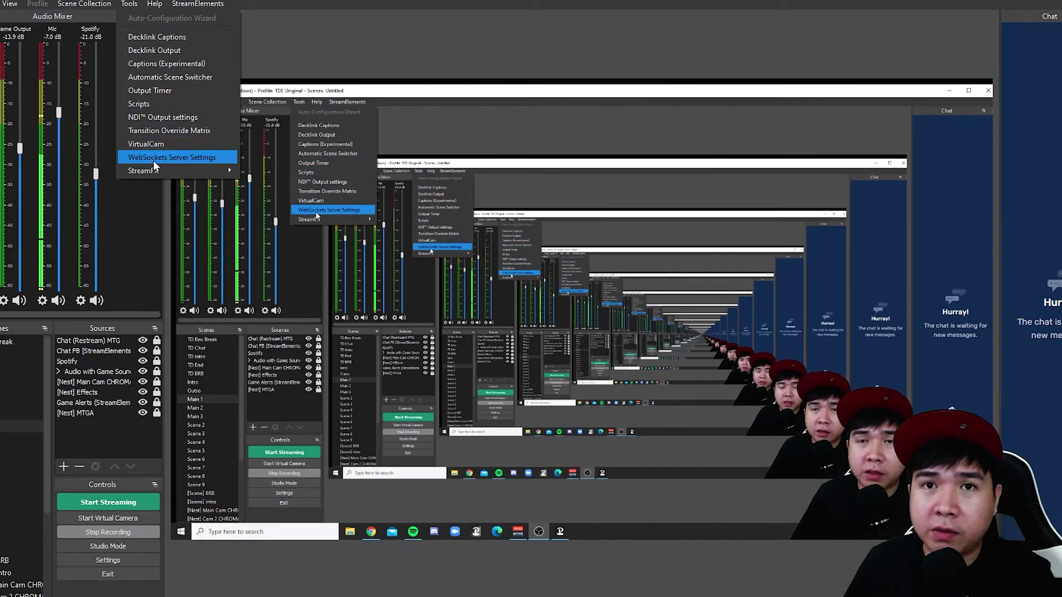
{"action": "left_click", "coordinate": [168, 158]}
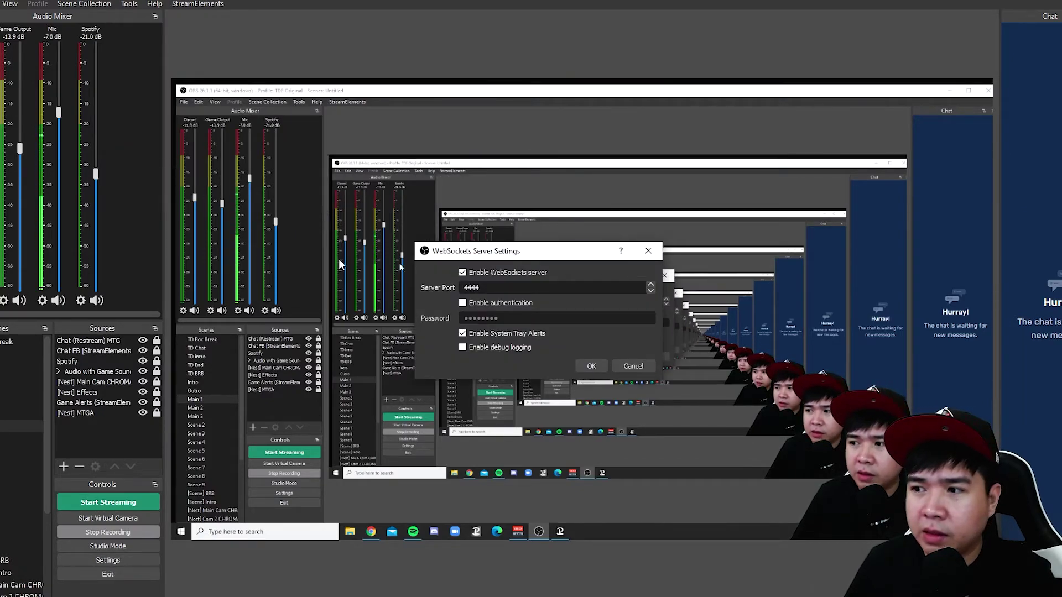
{"action": "left_click_drag", "start_coordinate": [456, 257], "coordinate": [132, 60]}
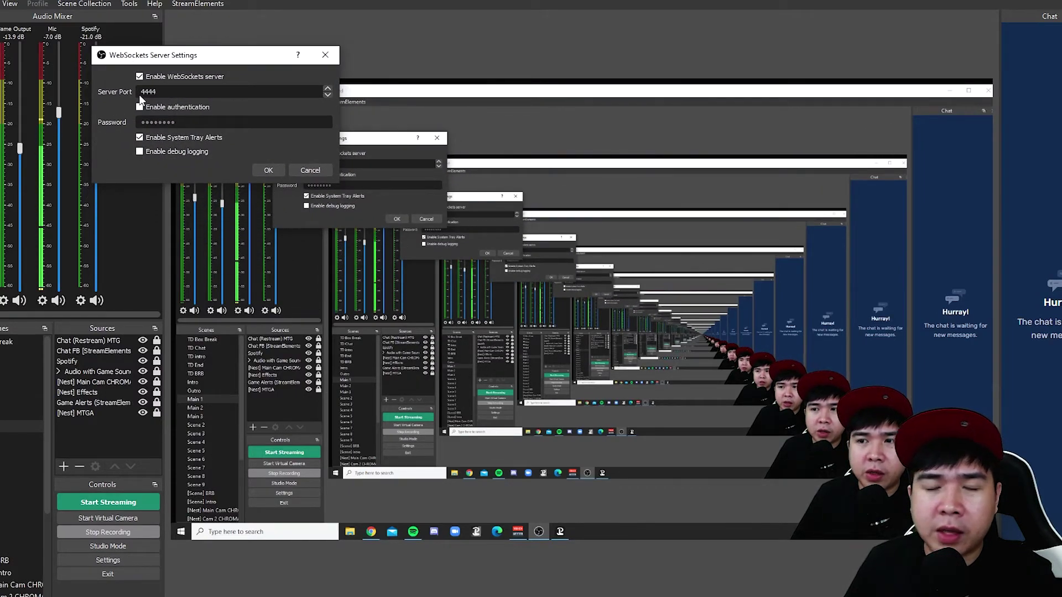
{"action": "left_click", "coordinate": [302, 171]}
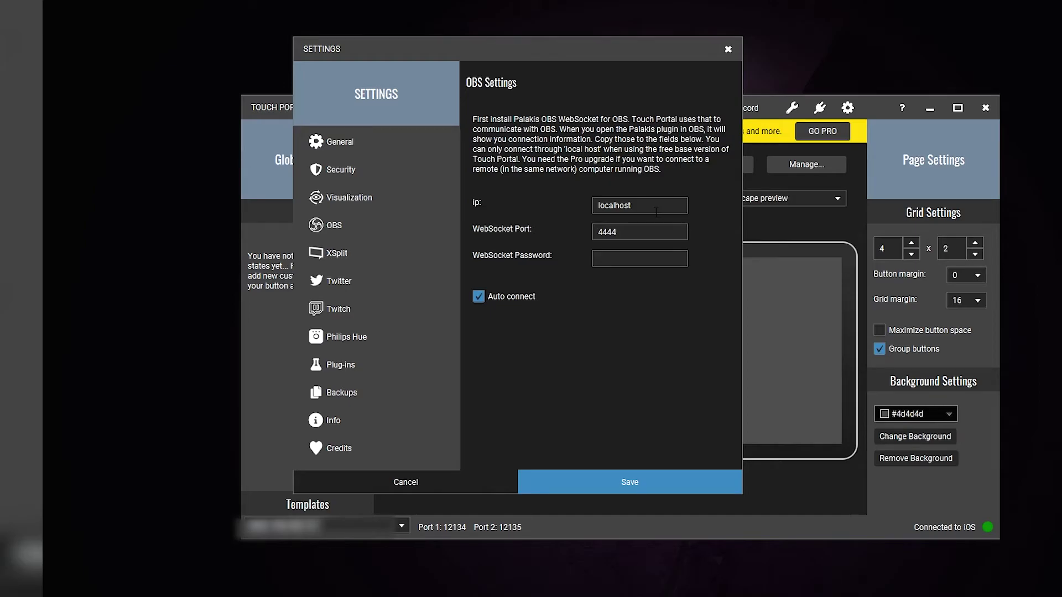
Check the IP address in Touch Portal's OBS settings and examine the XSplit settings.
{"action": "left_click_drag", "start_coordinate": [657, 206], "coordinate": [535, 213]}
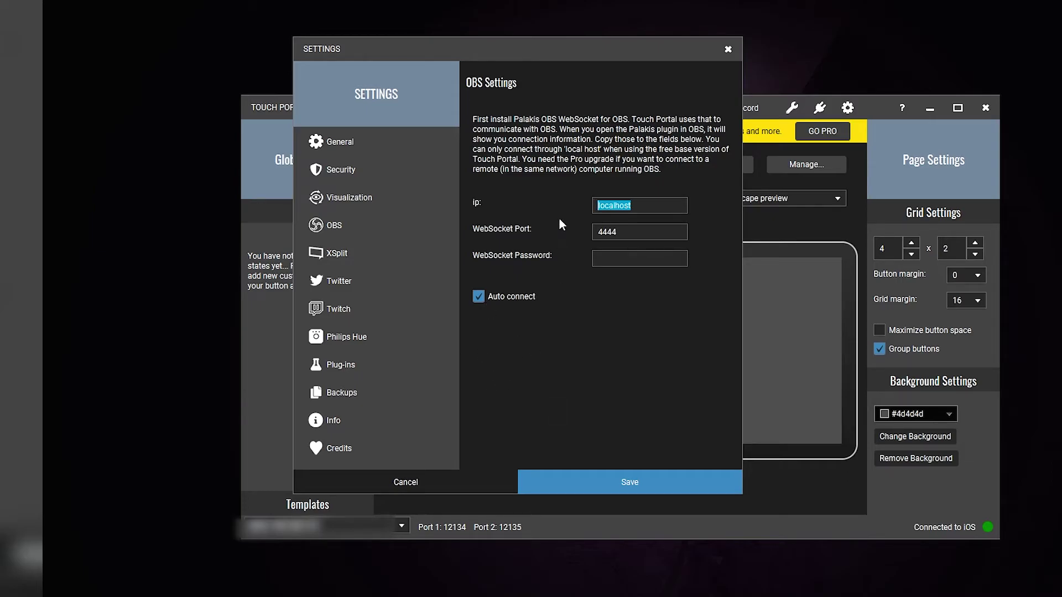
{"action": "left_click", "coordinate": [363, 256]}
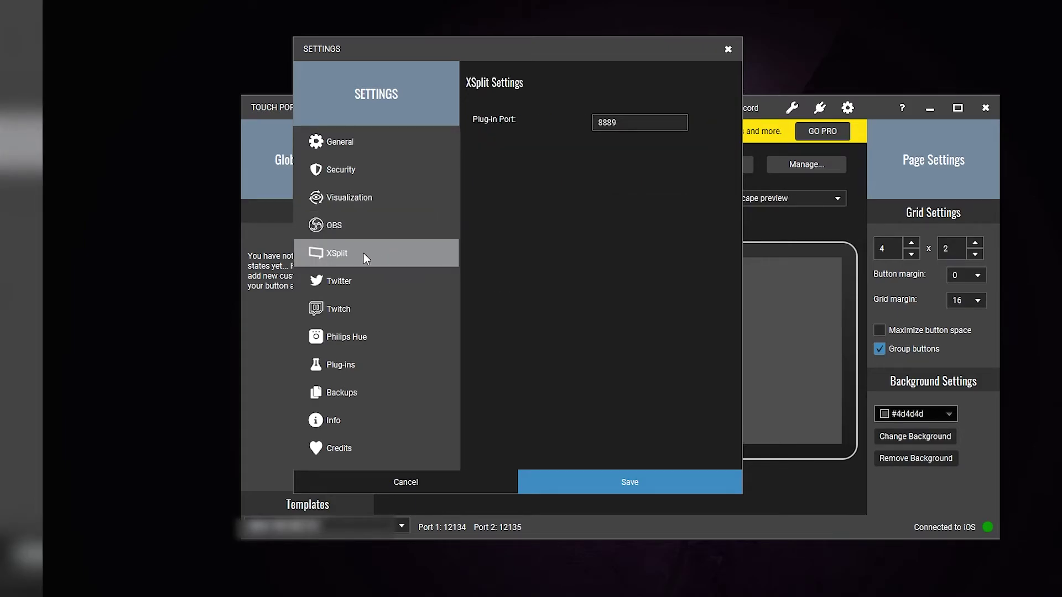
Examine the Twitter settings, bring up the account authorization page and close it without signing in.
{"action": "left_click", "coordinate": [354, 282]}
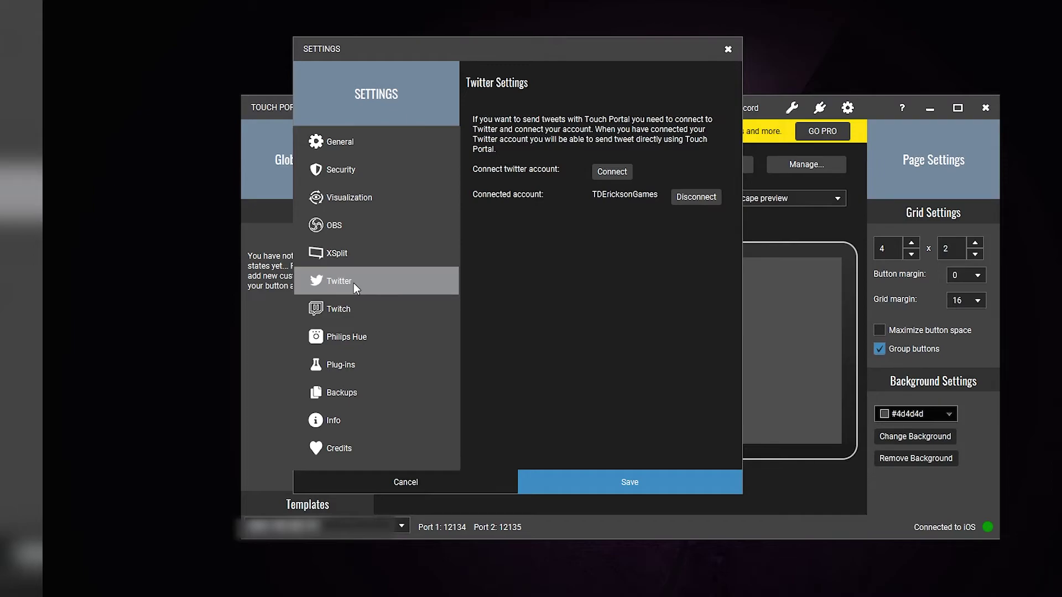
{"action": "left_click", "coordinate": [611, 172]}
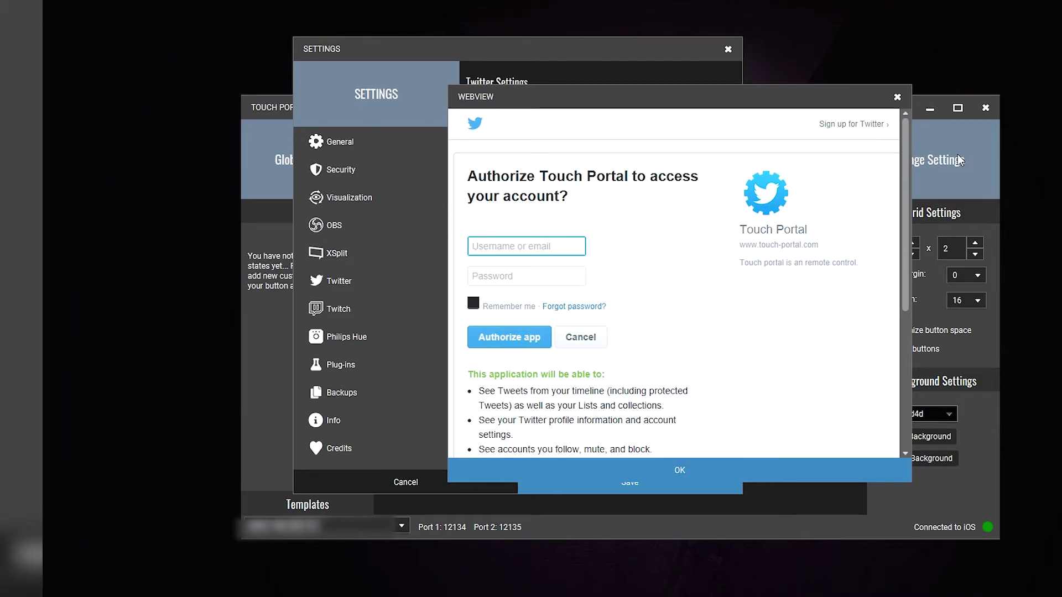
{"action": "left_click", "coordinate": [901, 101]}
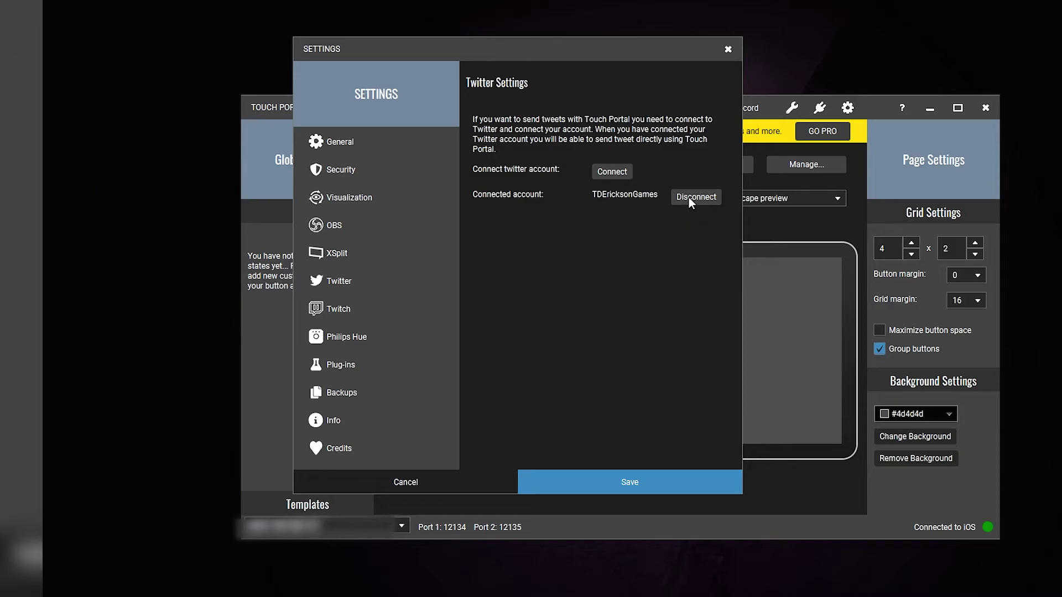
Examine the Twitch, Philips Hue and plug-in settings.
{"action": "left_click", "coordinate": [376, 311]}
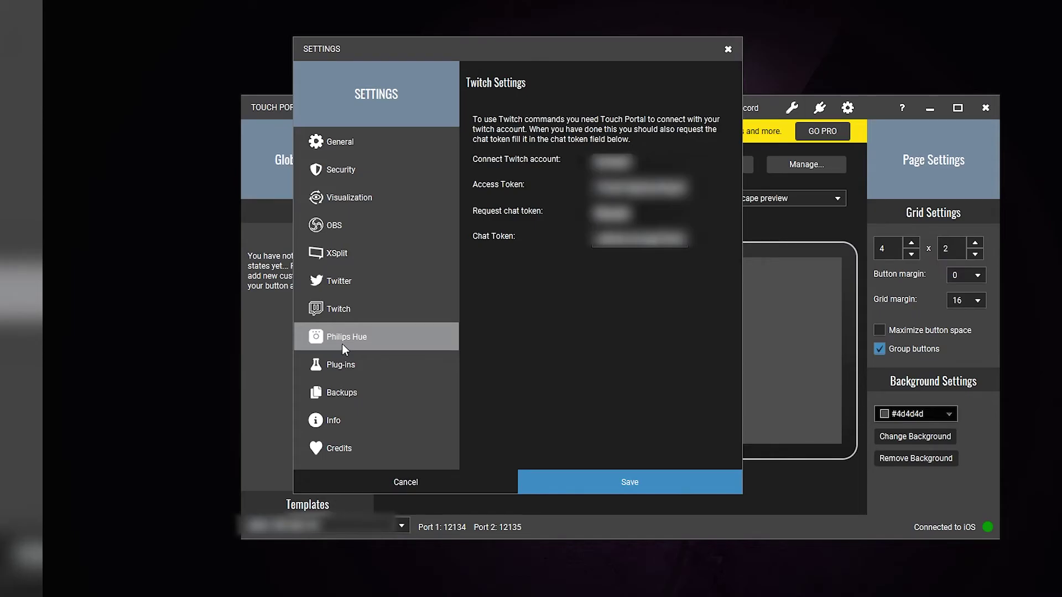
{"action": "left_click", "coordinate": [342, 343]}
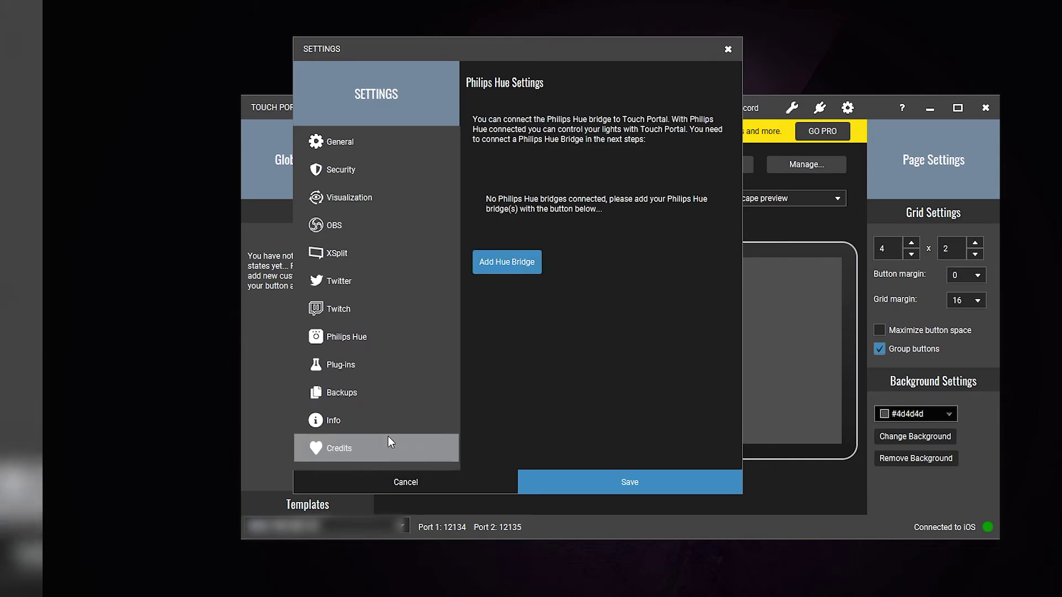
{"action": "left_click", "coordinate": [351, 372]}
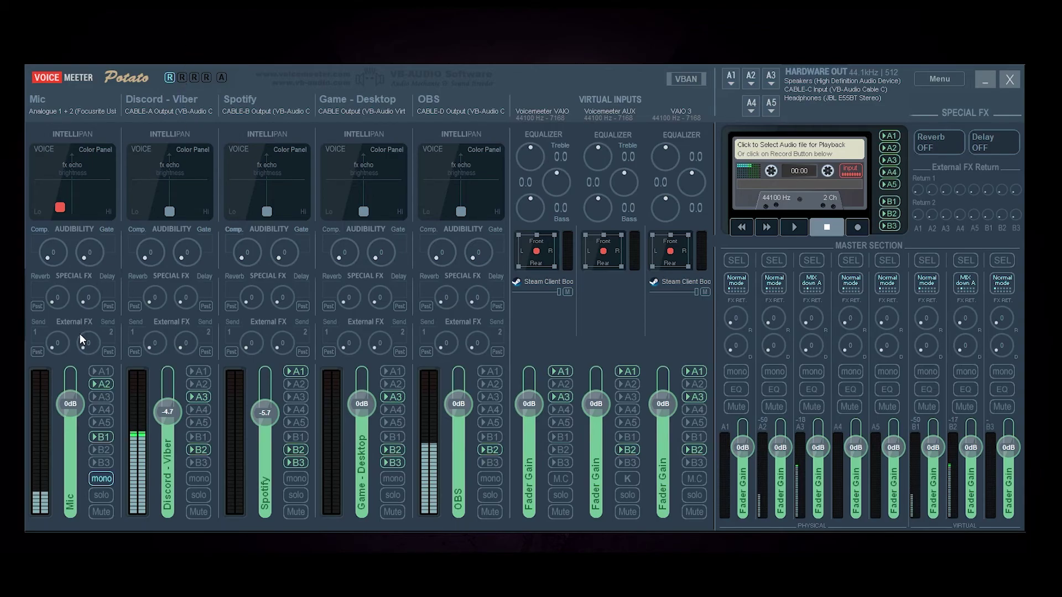
In Voicemeeter Potato, set the Mic fader to -1.9 dB and route the Mic to output A1 instead of A2.
{"action": "mouse_move", "coordinate": [75, 413]}
{"action": "left_mouse_down"}
{"action": "mouse_move", "coordinate": [74, 386]}
{"action": "mouse_move", "coordinate": [74, 403]}
{"action": "left_mouse_up"}
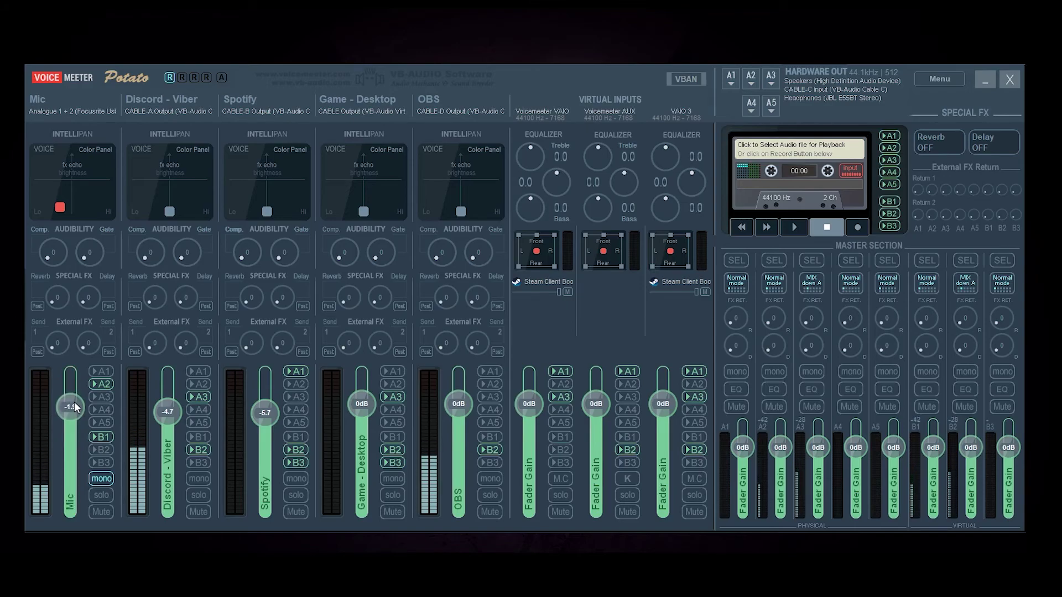
{"action": "left_click", "coordinate": [103, 369]}
{"action": "left_click", "coordinate": [102, 384]}
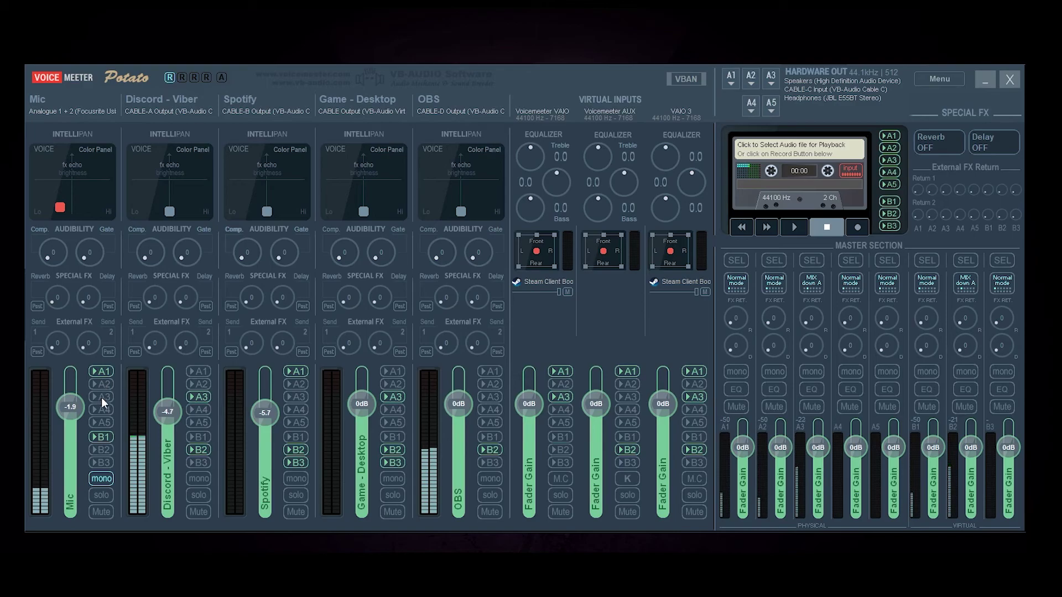
Toggle the Mic's B1 and B2 outputs, ending on B1, and route it to A2 instead of A1.
{"action": "left_click", "coordinate": [101, 436]}
{"action": "left_click", "coordinate": [101, 450]}
{"action": "left_click", "coordinate": [101, 437]}
{"action": "left_click", "coordinate": [101, 450]}
{"action": "left_click", "coordinate": [102, 436]}
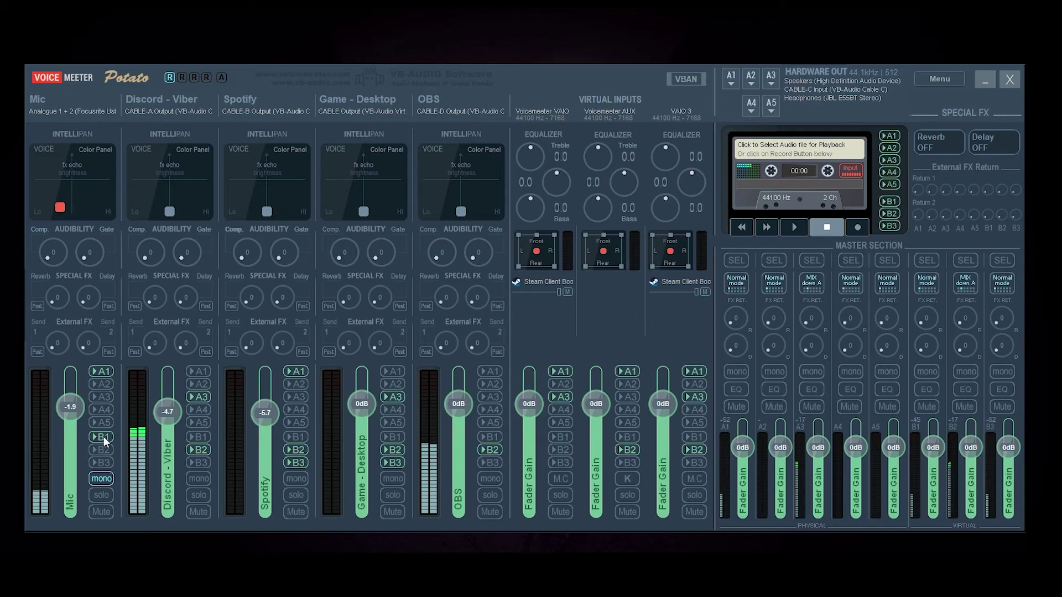
{"action": "left_click", "coordinate": [101, 371]}
{"action": "left_click", "coordinate": [101, 384]}
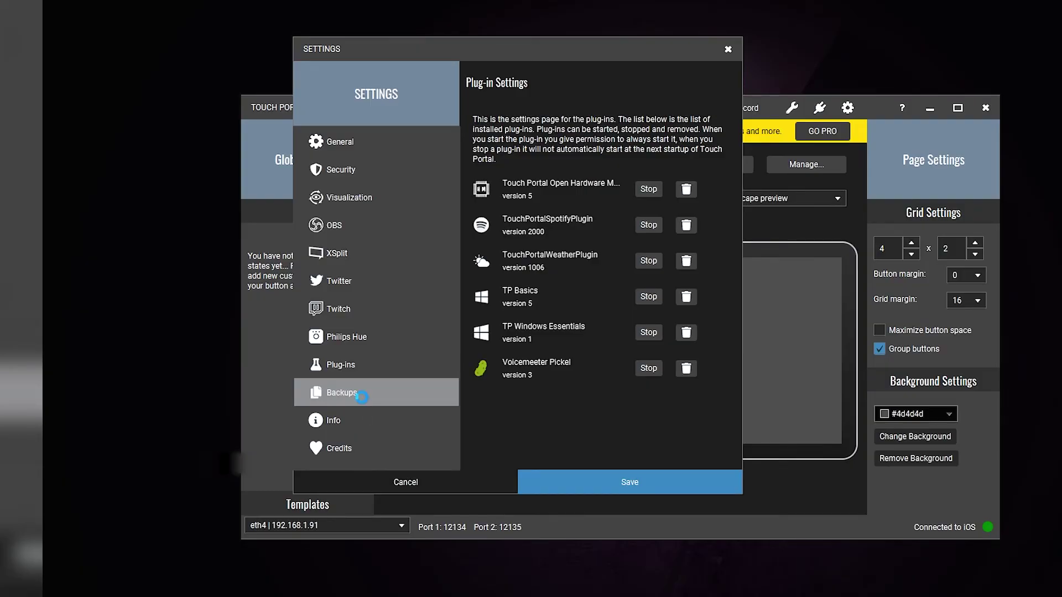
Examine Touch Portal's backup list and version info, and leave the settings without saving.
{"action": "left_click", "coordinate": [361, 397]}
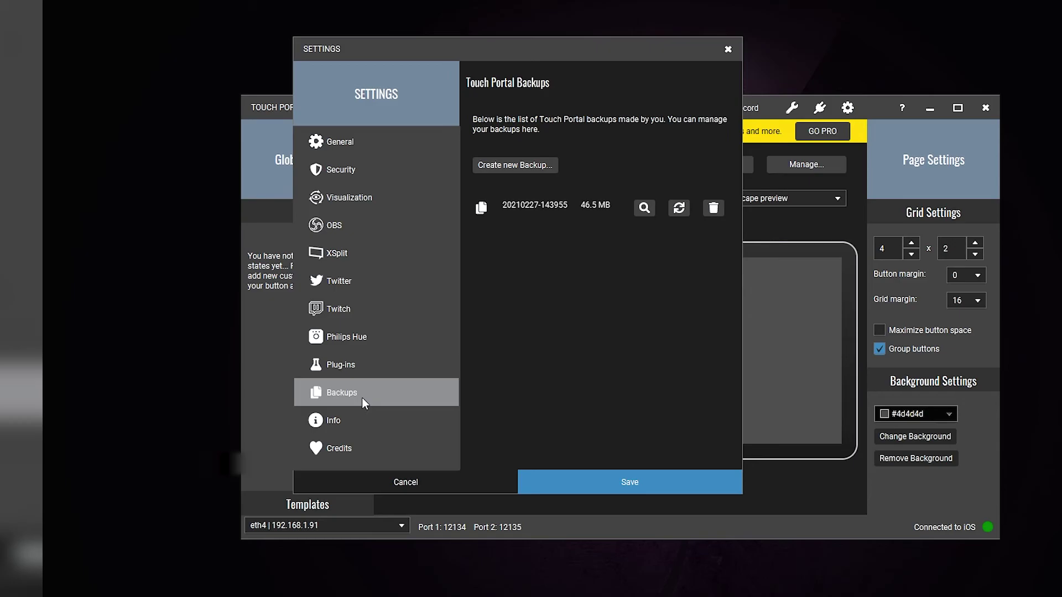
{"action": "left_click", "coordinate": [374, 433]}
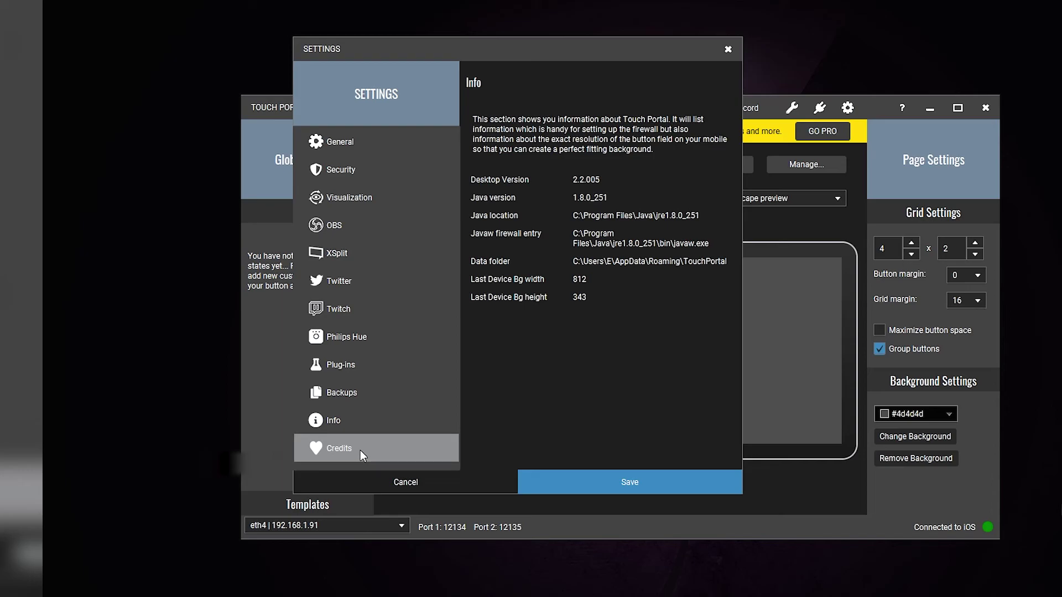
{"action": "left_click", "coordinate": [468, 486]}
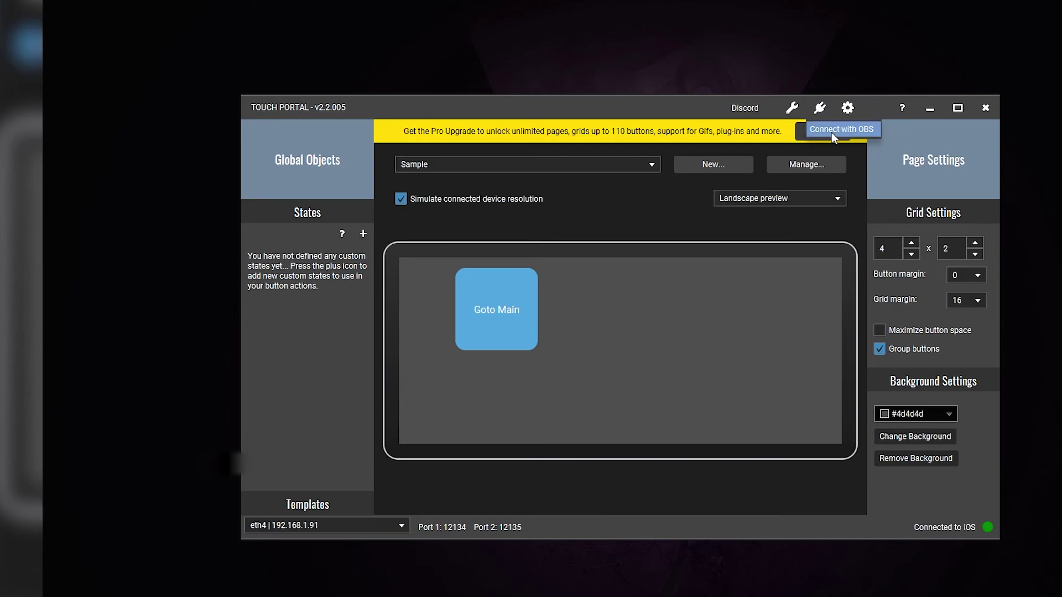
Reopen the settings to check the OBS connection details and cancel out of them.
{"action": "left_click", "coordinate": [848, 107]}
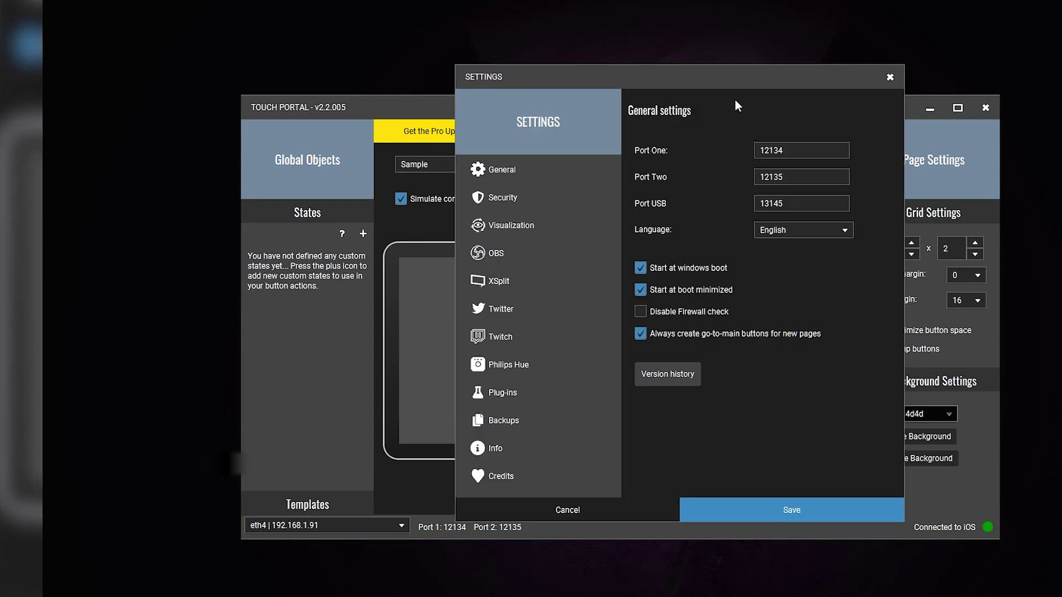
{"action": "left_click", "coordinate": [530, 253]}
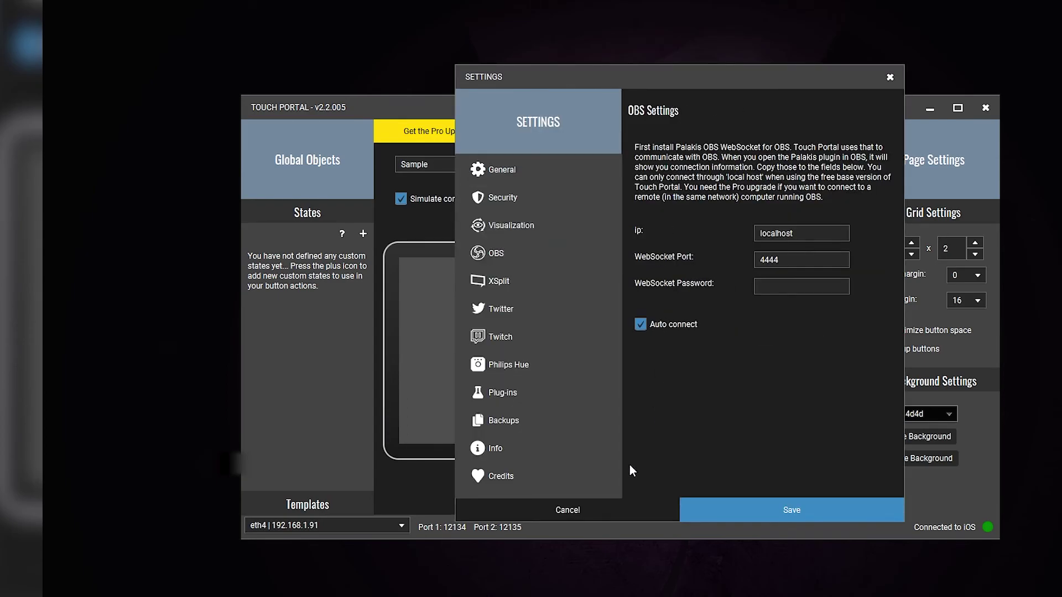
{"action": "left_click", "coordinate": [618, 511]}
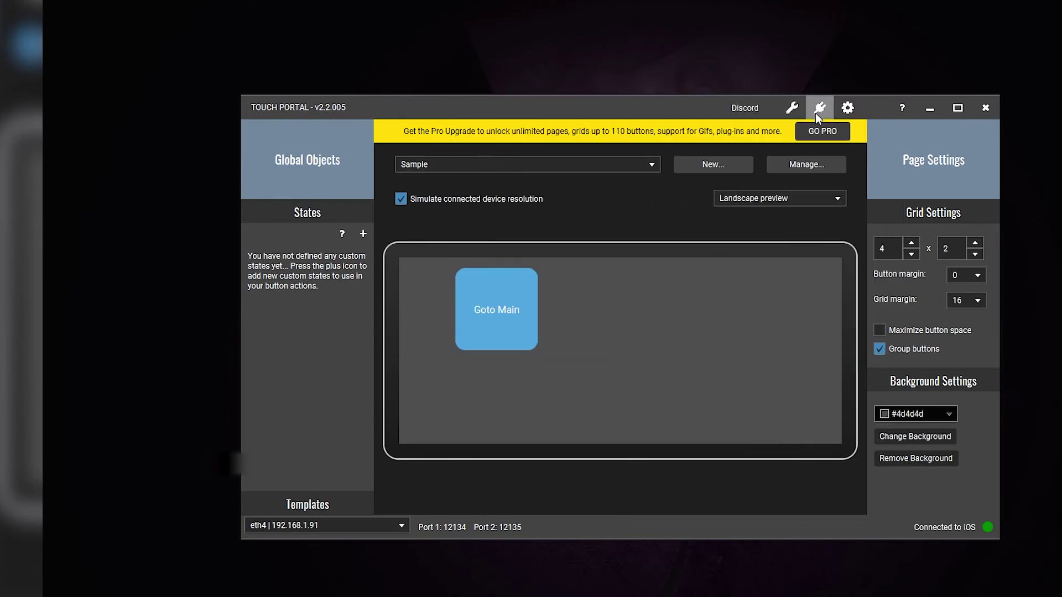
Look at the plug-in import option and the installed plug-ins list in the settings, closing the settings without saving.
{"action": "left_click", "coordinate": [786, 110]}
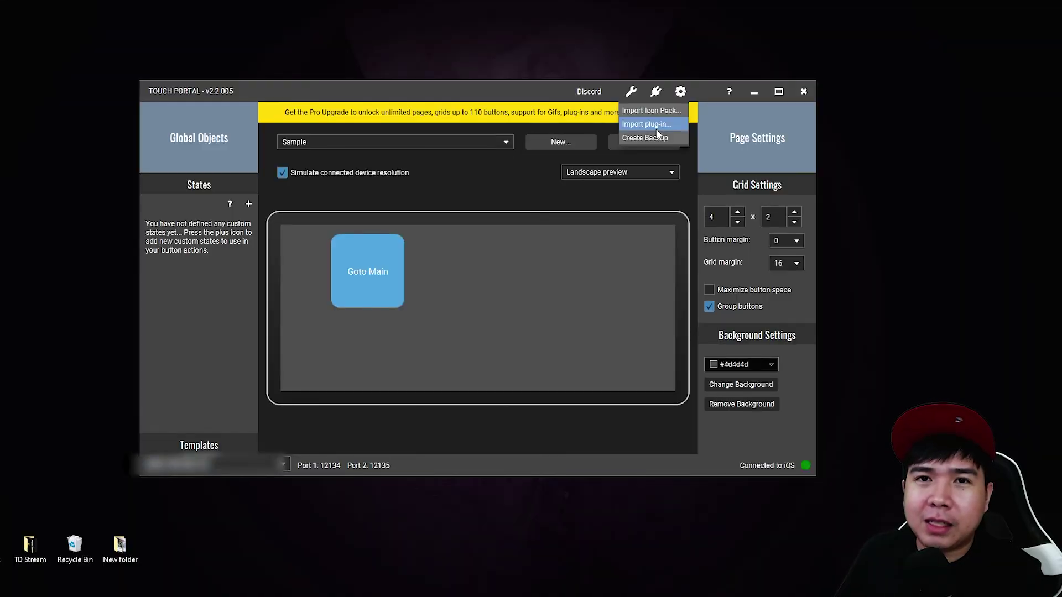
{"action": "left_click", "coordinate": [681, 92]}
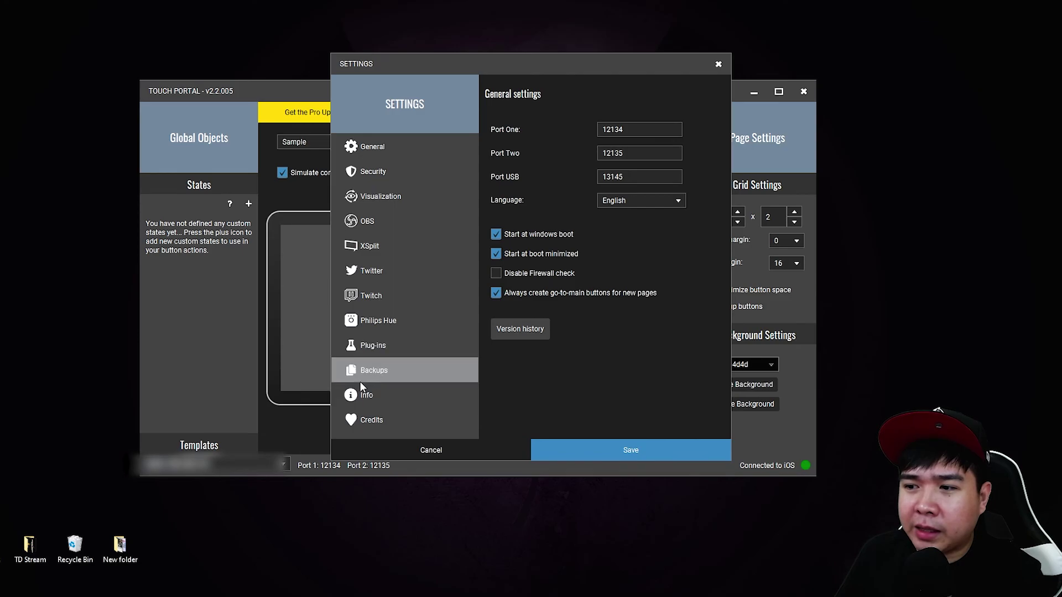
{"action": "left_click", "coordinate": [373, 346]}
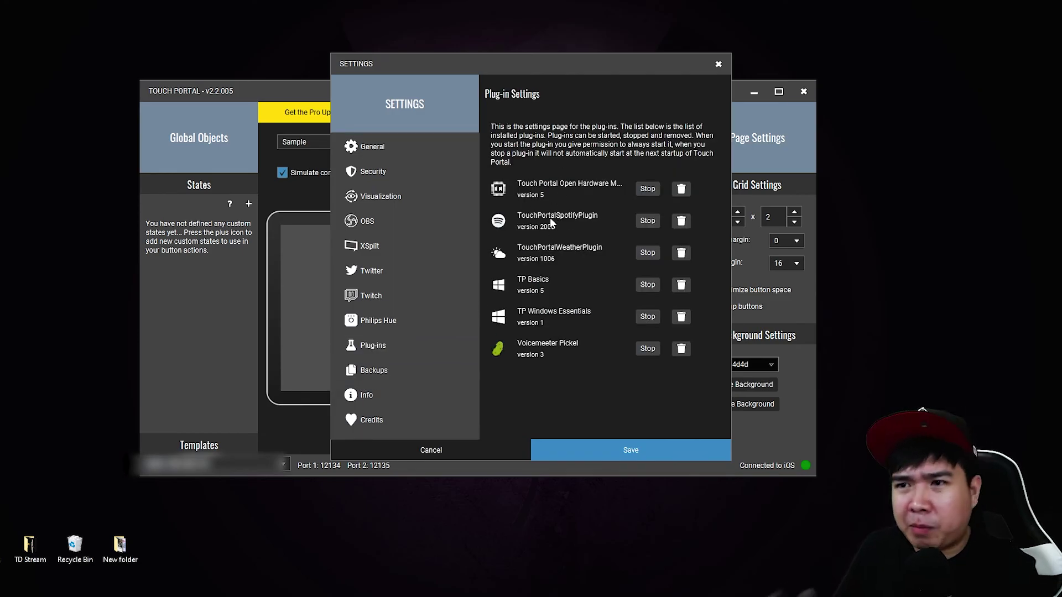
{"action": "left_click", "coordinate": [467, 450]}
Look at the Create Backup option and examine the existing backups in the settings.
{"action": "left_click", "coordinate": [630, 91]}
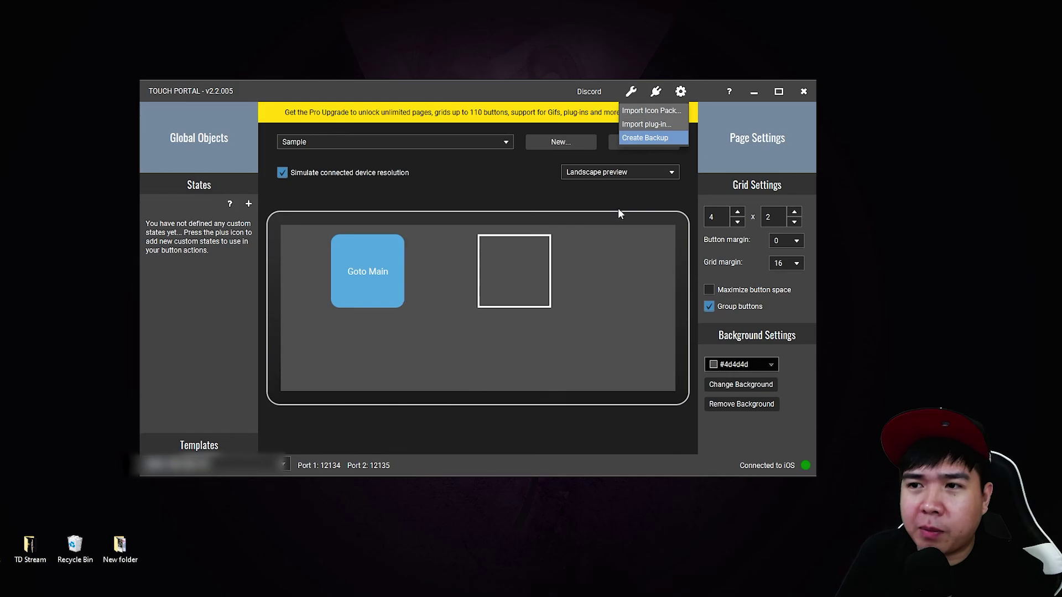
{"action": "left_click", "coordinate": [680, 91]}
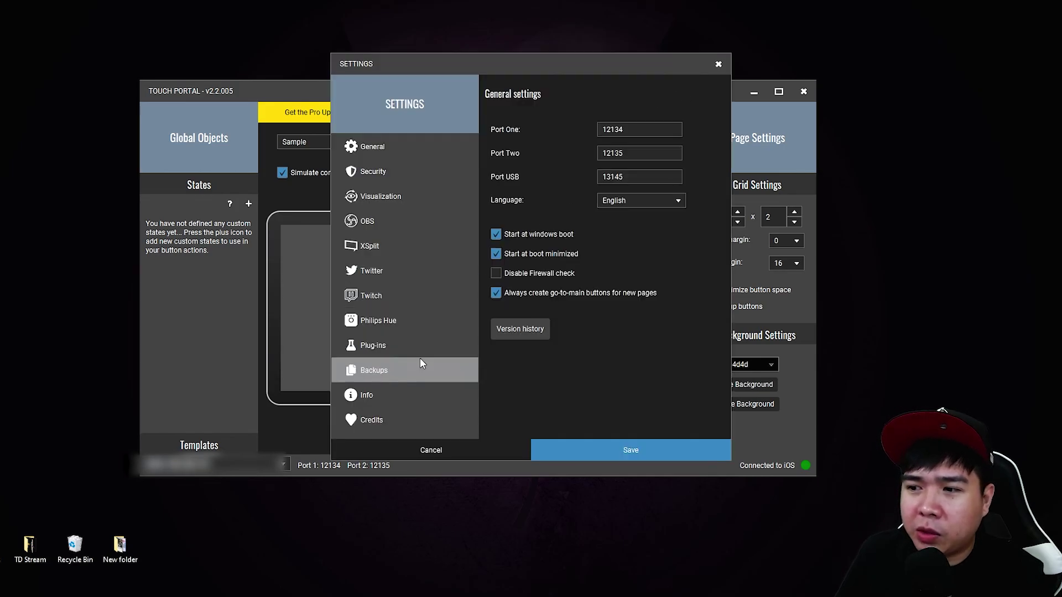
{"action": "left_click", "coordinate": [408, 369]}
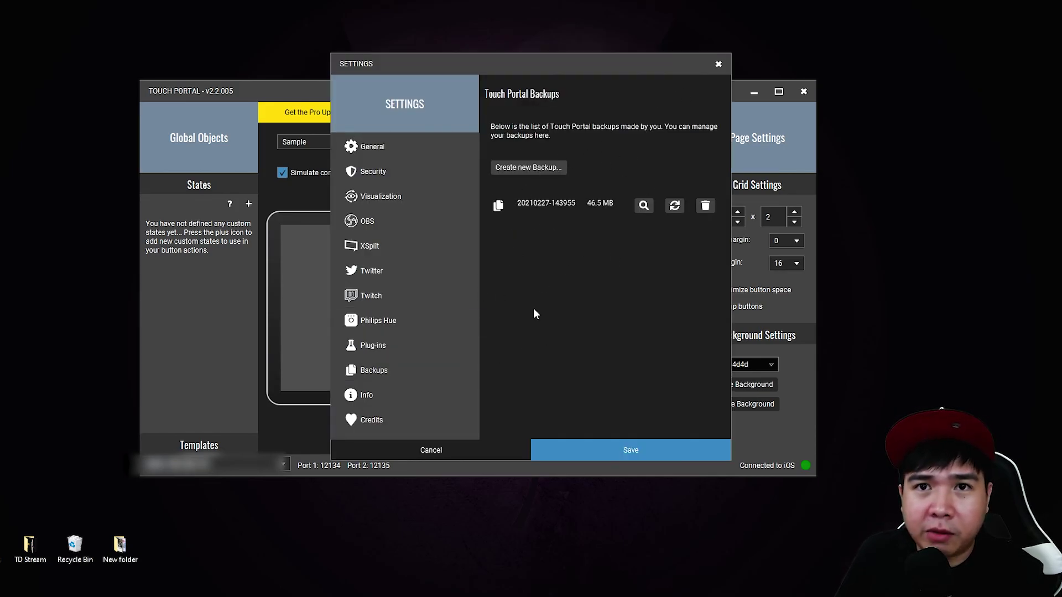